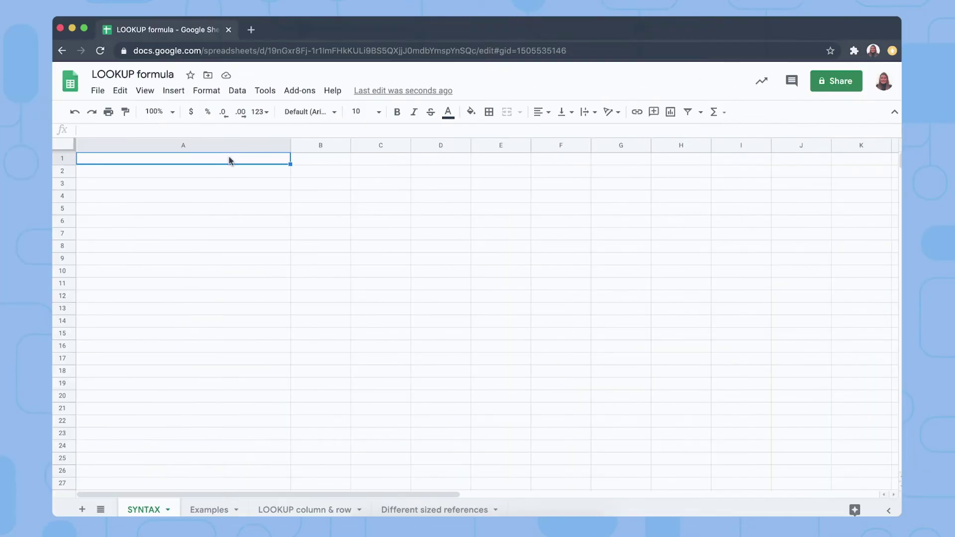
# - Type LOOKUP(search_key,search_range,result_range) into cell A1 of the SYNTAX sheet
pyautogui.doubleClick(229, 160)
pyautogui.write('LOOKUP')
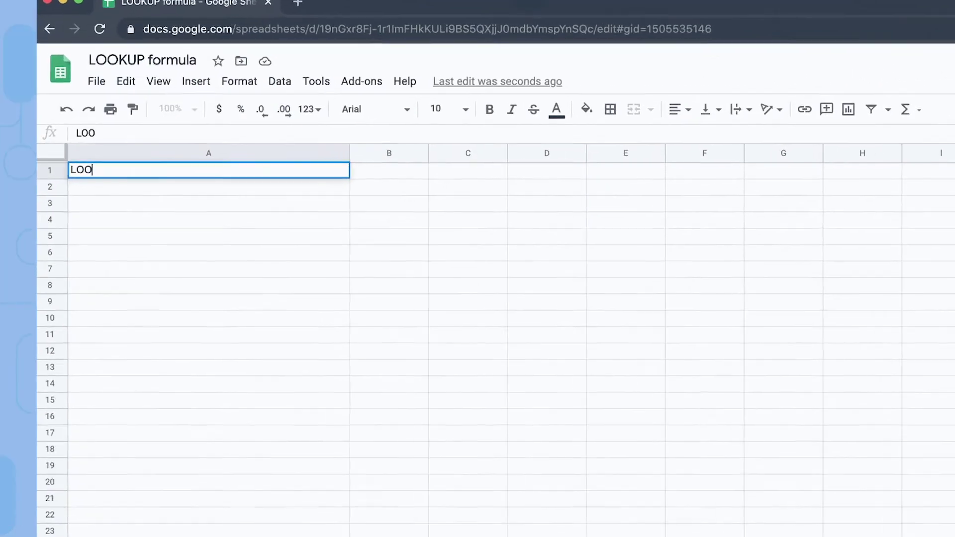
pyautogui.write('(se')
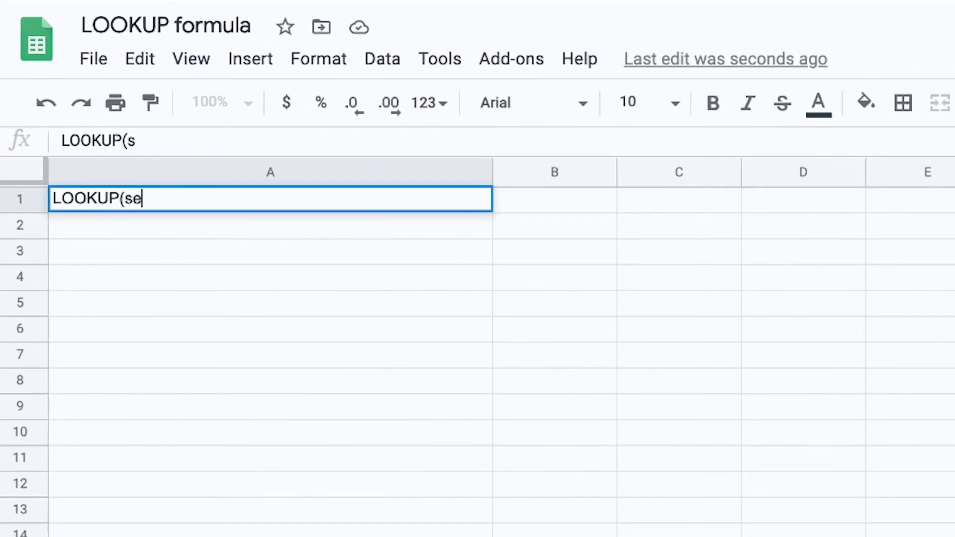
pyautogui.write('arch_key')
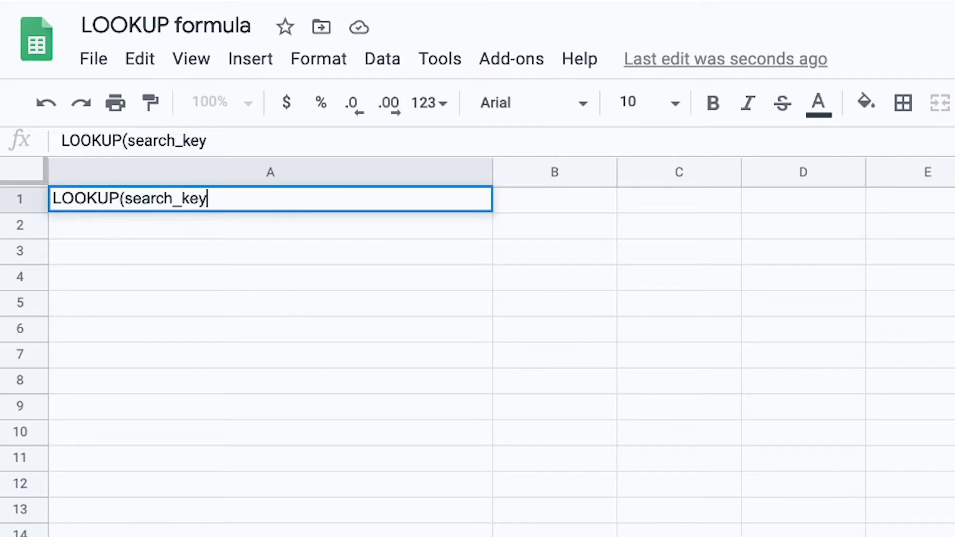
pyautogui.write(',search_range')
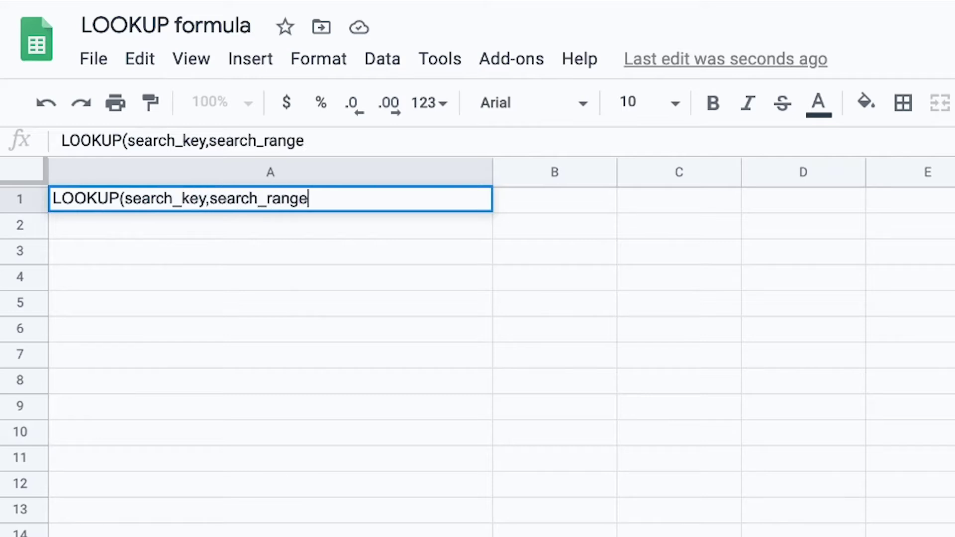
pyautogui.write(',result_range')
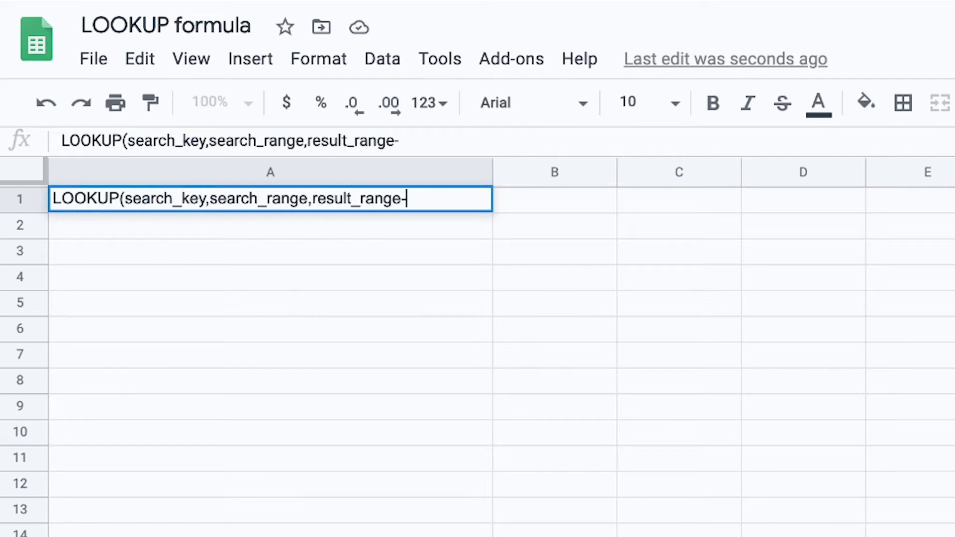
pyautogui.write(')')
pyautogui.press('Return')
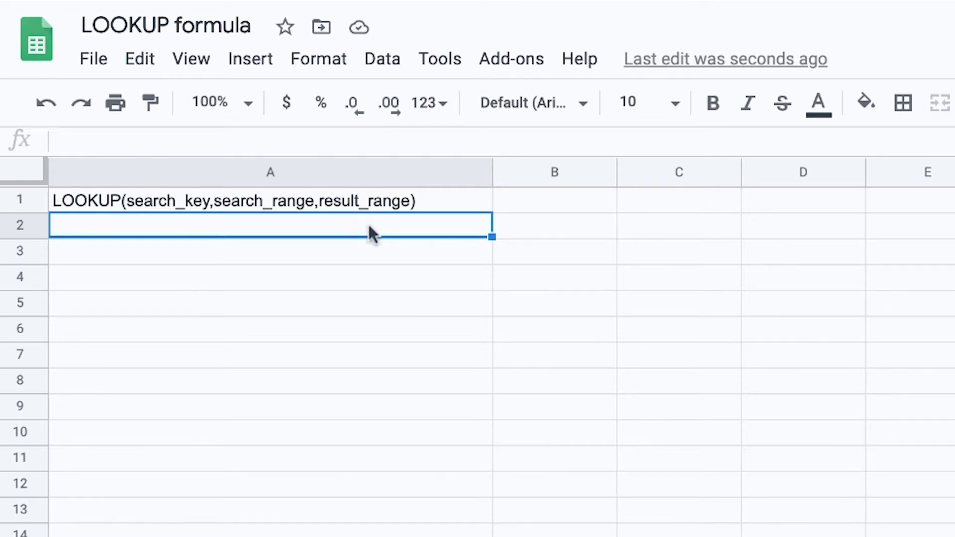
# - Highlight the search_key, search_range and result_range arguments in A1's syntax text
pyautogui.doubleClick(204, 200)
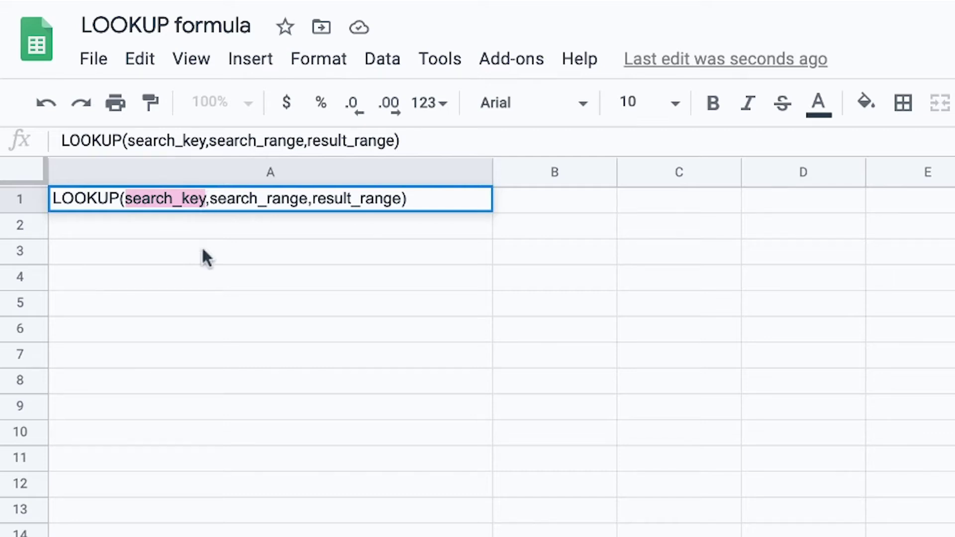
pyautogui.moveTo(210, 199); pyautogui.dragTo(308, 199)
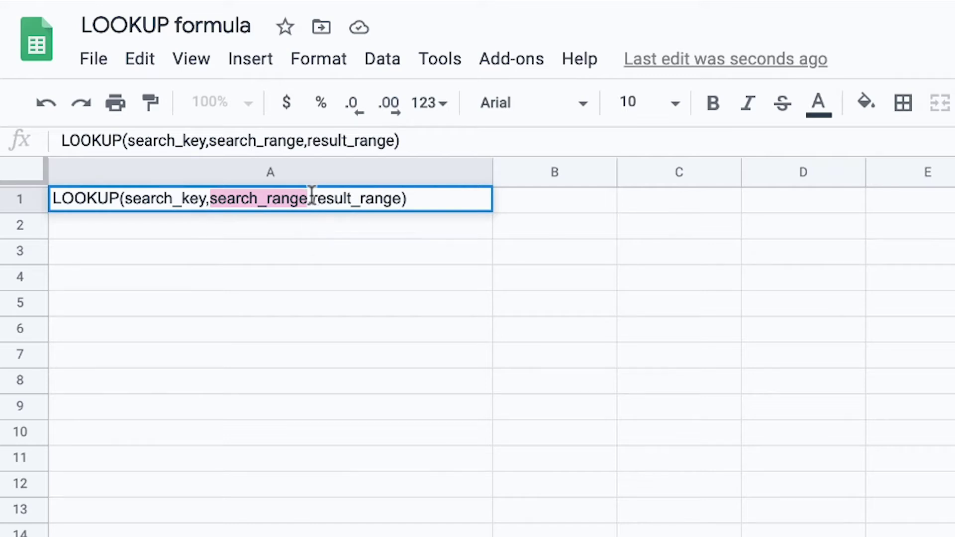
pyautogui.moveTo(312, 198); pyautogui.dragTo(400, 199)
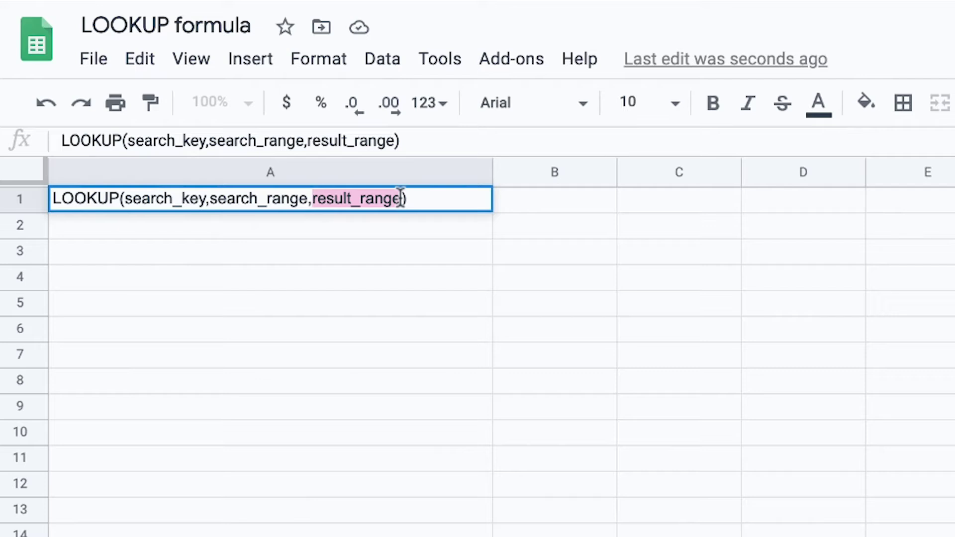
pyautogui.click(392, 226)
# - Enter LOOKUP(search_key,search_range,result_array) in A2, highlighting the result_array argument
pyautogui.write('LOO')
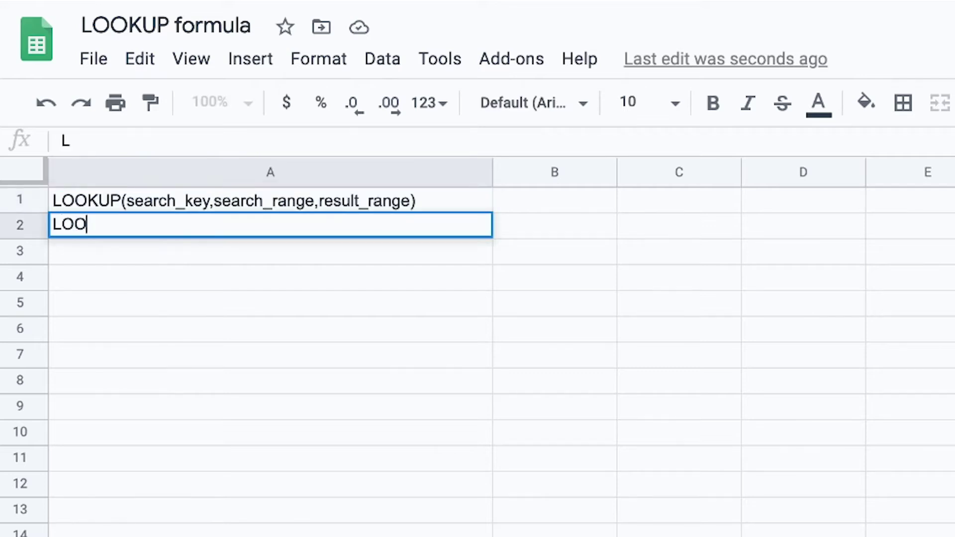
pyautogui.write('KUP(search')
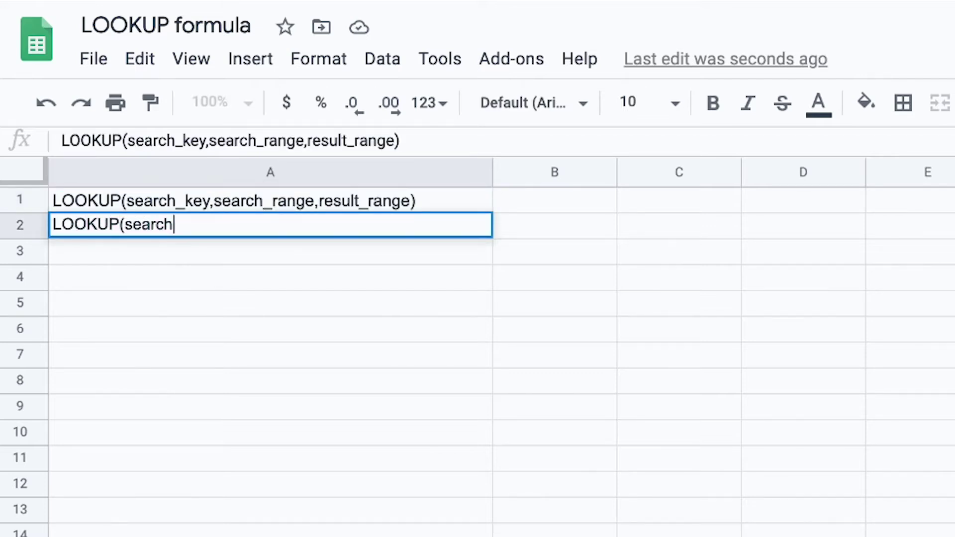
pyautogui.write('_key,')
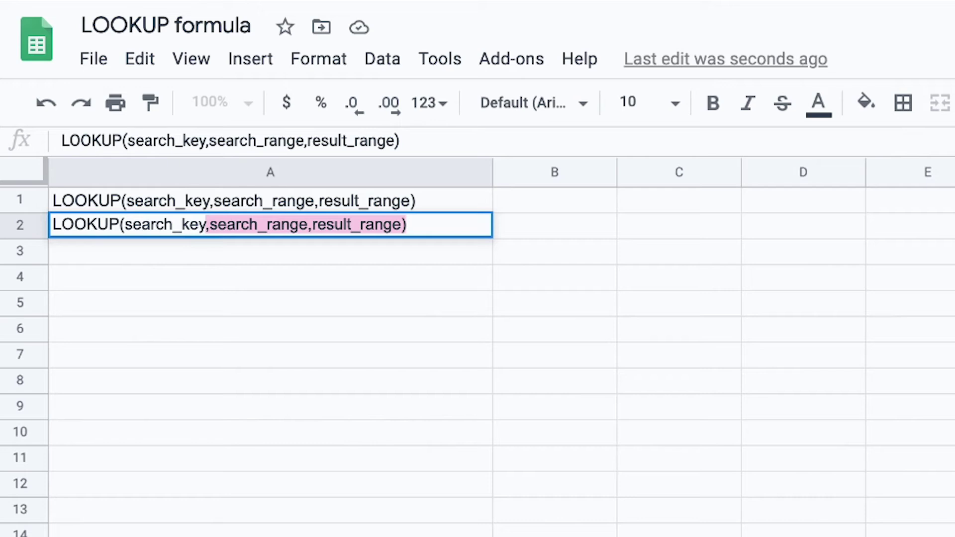
pyautogui.write('search_range,')
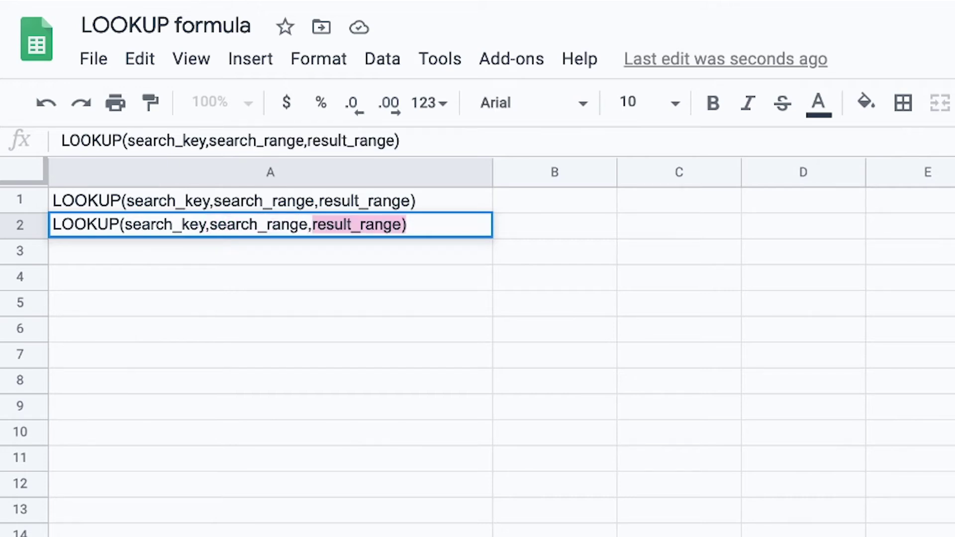
pyautogui.write('result_')
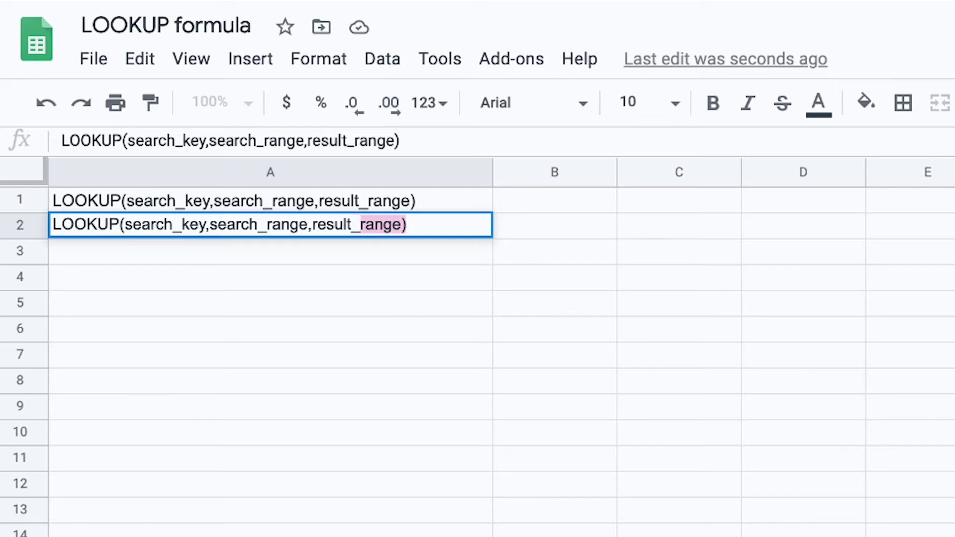
pyautogui.write('array)')
pyautogui.doubleClick(394, 223)
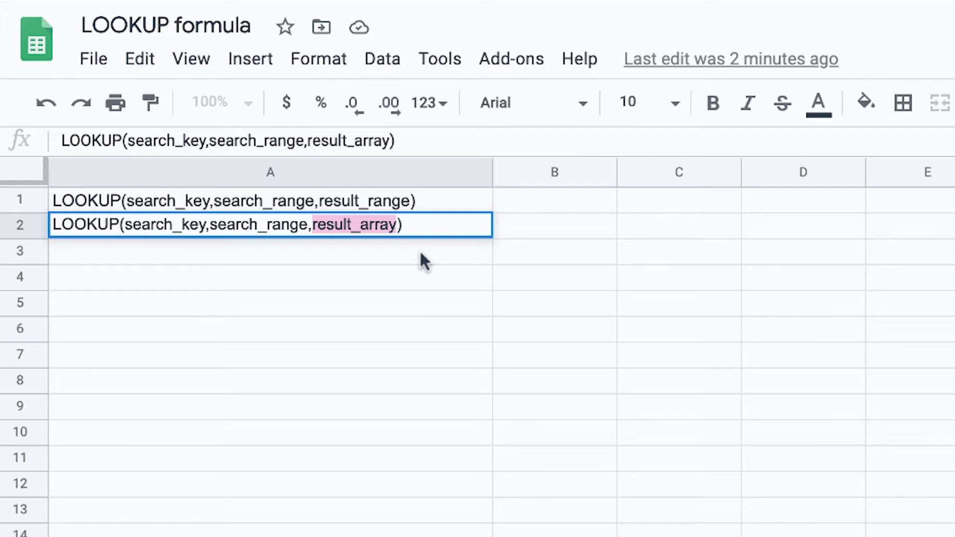
pyautogui.press('Return')
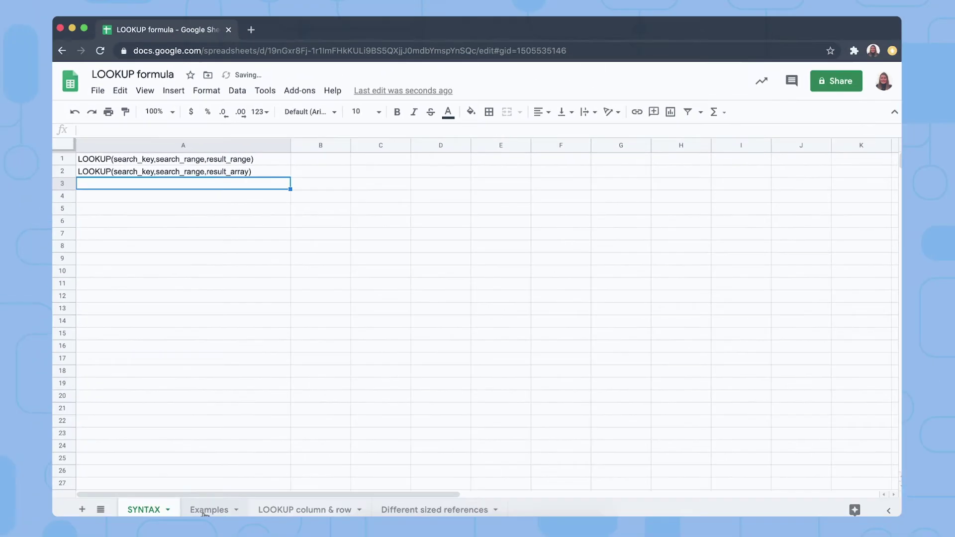
# - On the Examples sheet, review the employee data in columns A–D and the first question
pyautogui.click(202, 512)
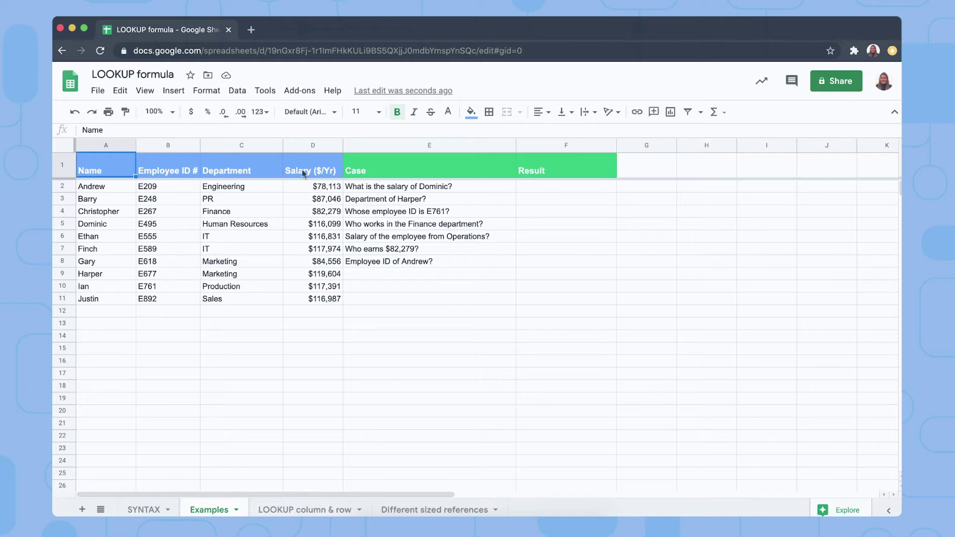
pyautogui.press('Down')
pyautogui.press('Down')
pyautogui.press('Right')
pyautogui.press('Right')
pyautogui.press('Right')
pyautogui.moveTo(86, 153); pyautogui.dragTo(318, 145)
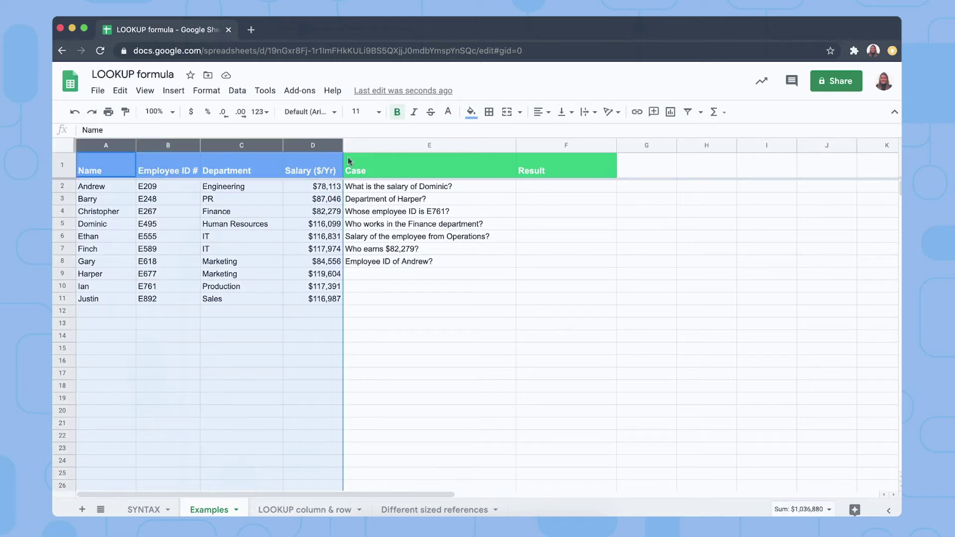
pyautogui.click(443, 188)
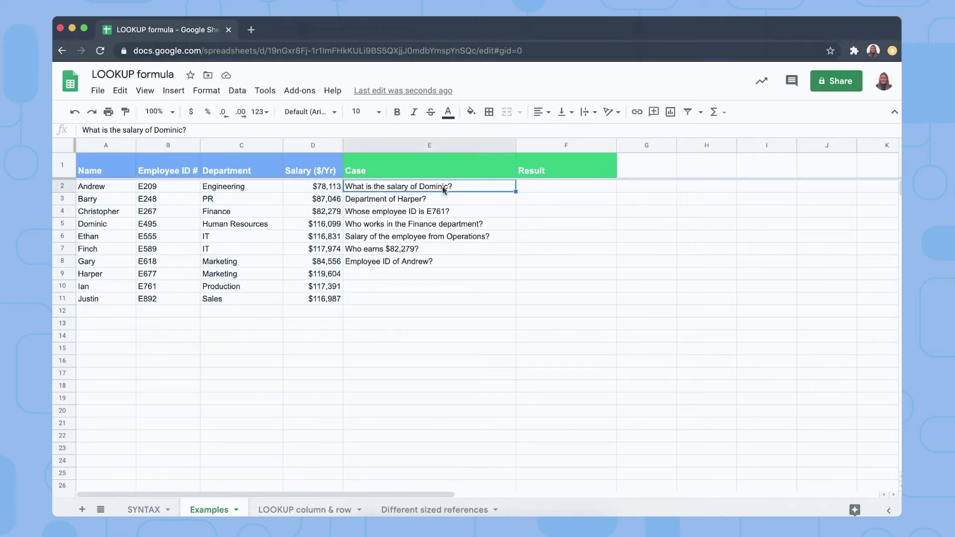
# - Enter =LOOKUP("Dominic",A2:A11,D2:D11) in F2, returning $116,099
pyautogui.click(542, 192)
pyautogui.write('=L')
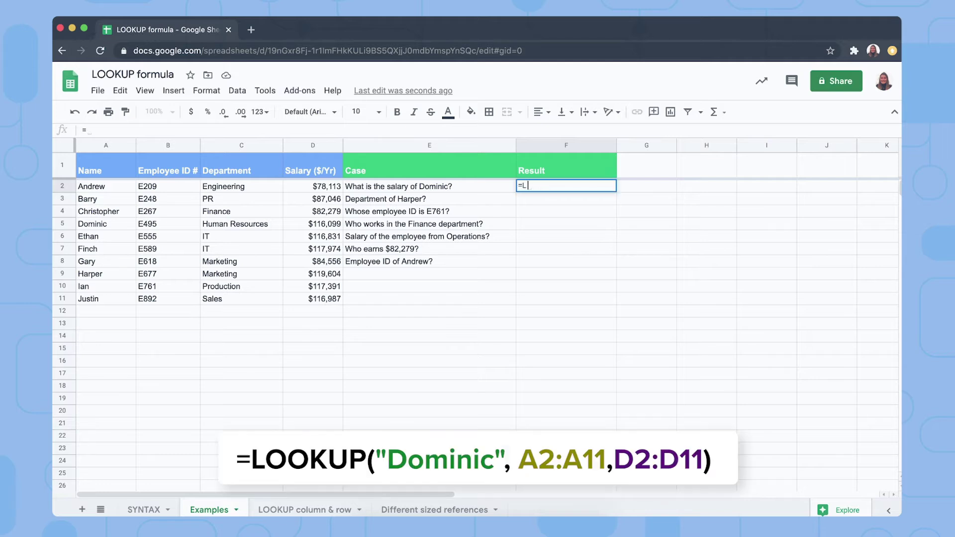
pyautogui.write('OOKUP("Domn')
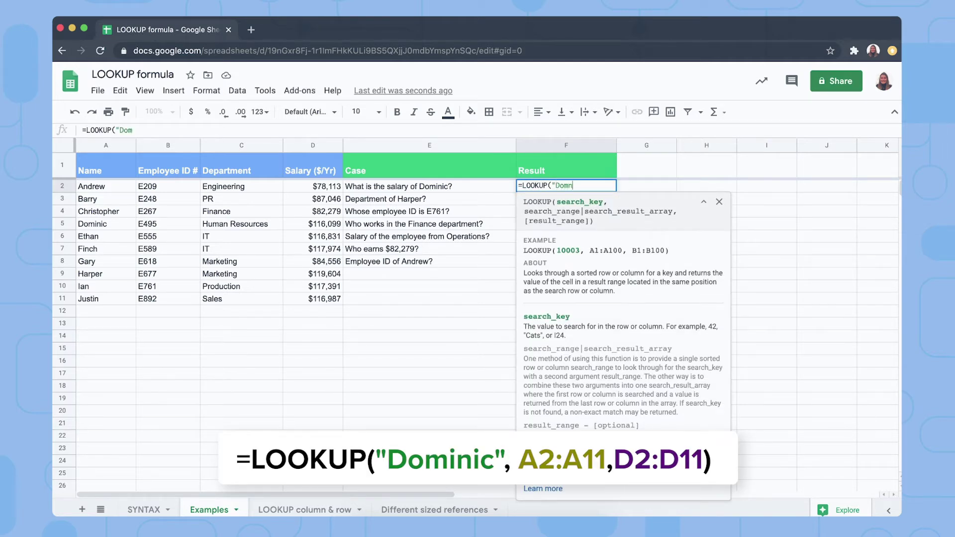
pyautogui.press('BackSpace')
pyautogui.write('inic"')
pyautogui.write(', ')
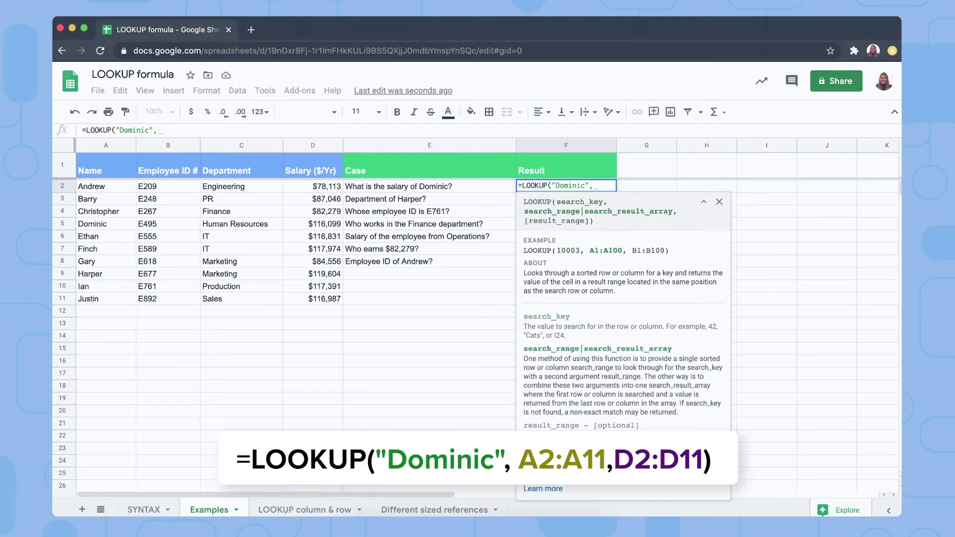
pyautogui.write('A2:A')
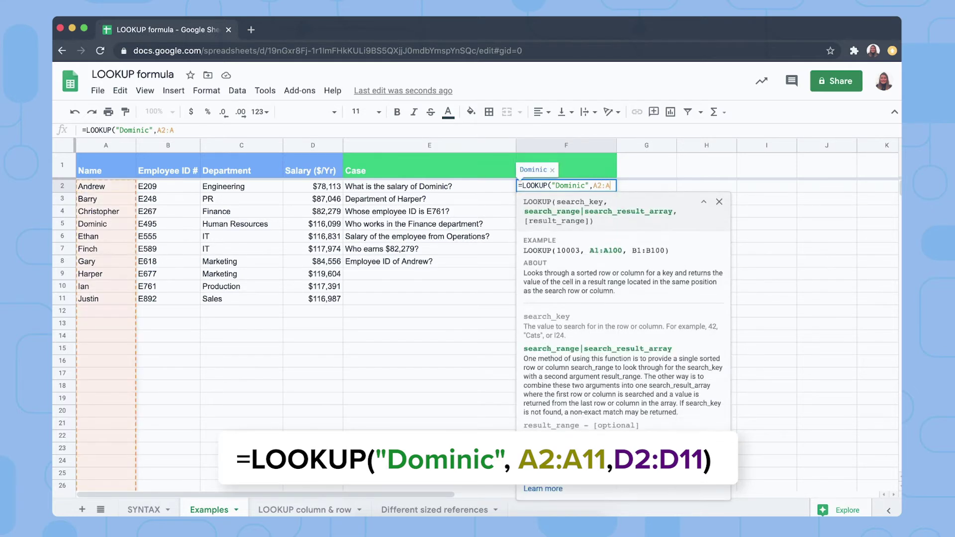
pyautogui.write('11,')
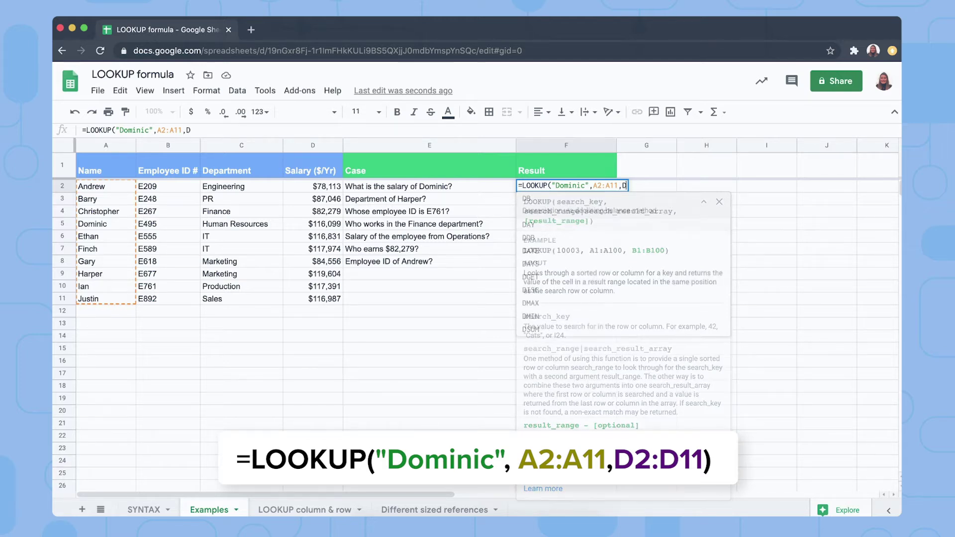
pyautogui.write('D2:D11)')
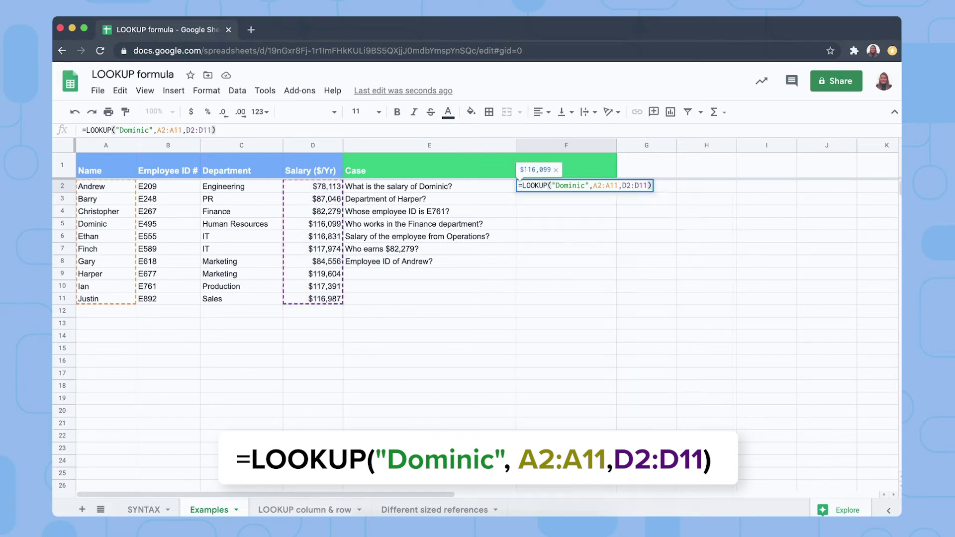
pyautogui.press('Return')
pyautogui.click(593, 186)
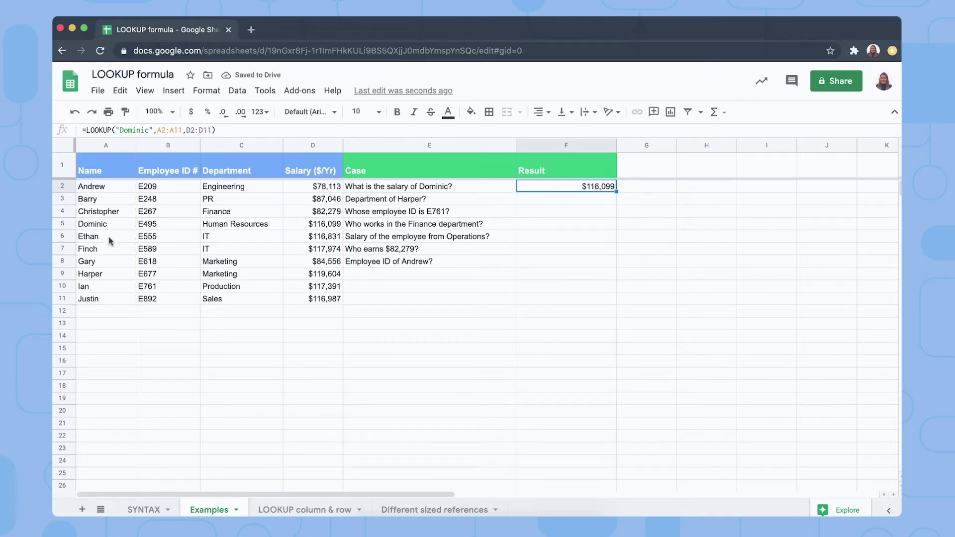
# - Verify Dominic's row, then put =LOOKUP("Harper",A2:C11) in F3 to return Marketing
pyautogui.click(97, 227)
pyautogui.moveTo(324, 230); pyautogui.dragTo(325, 229)
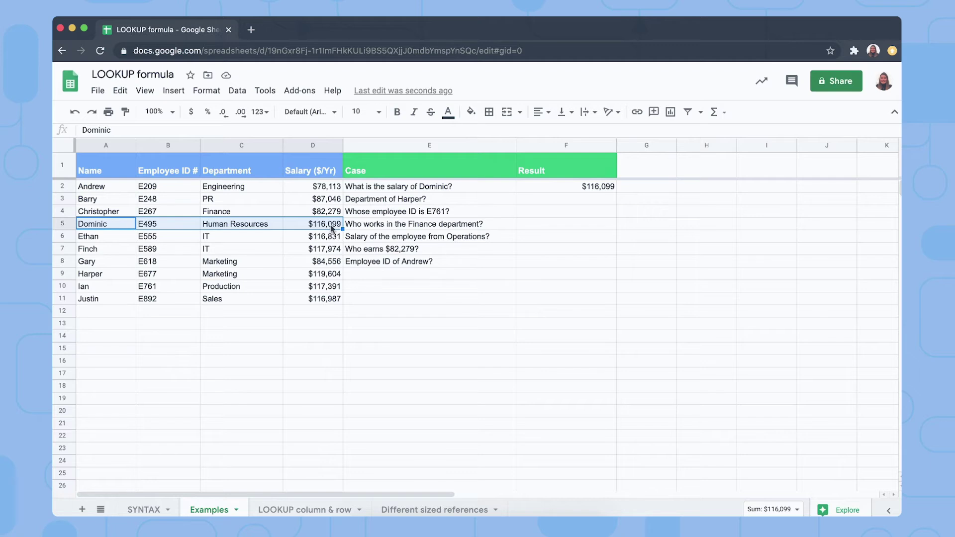
pyautogui.click(522, 198)
pyautogui.write('=')
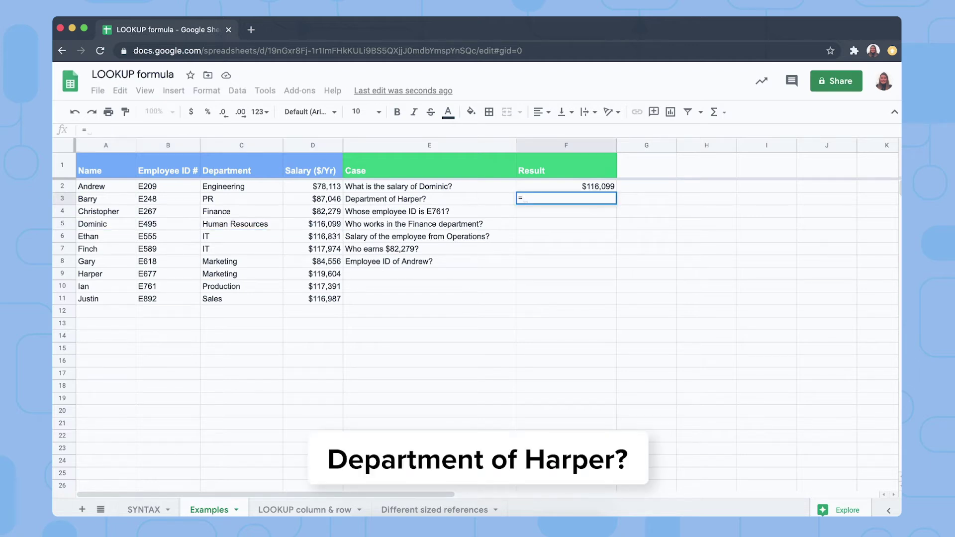
pyautogui.write('LOOKUP')
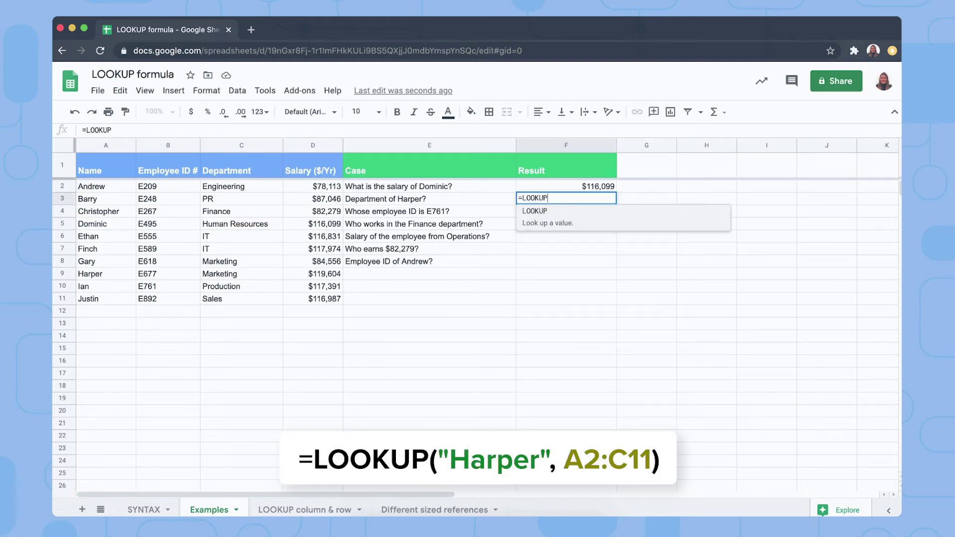
pyautogui.write('("Harp')
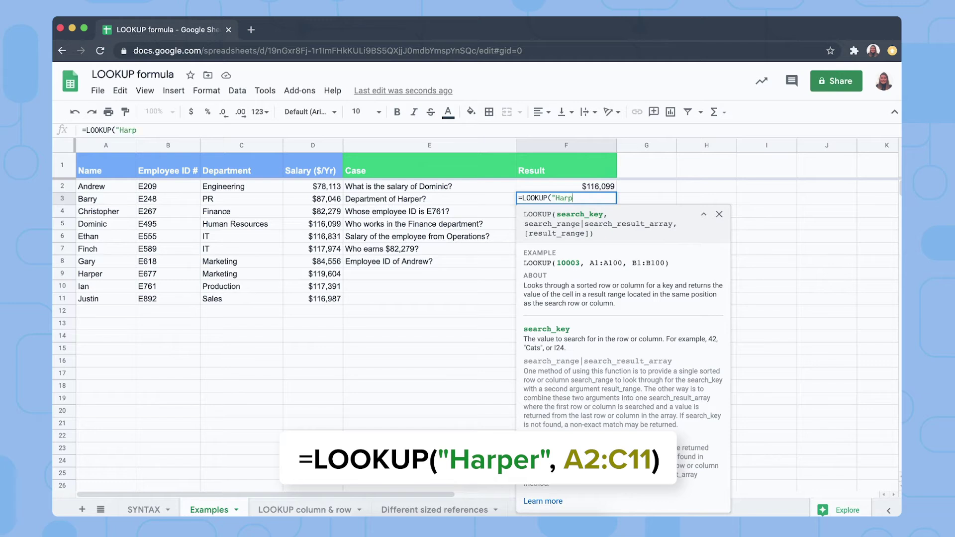
pyautogui.write('er",A2')
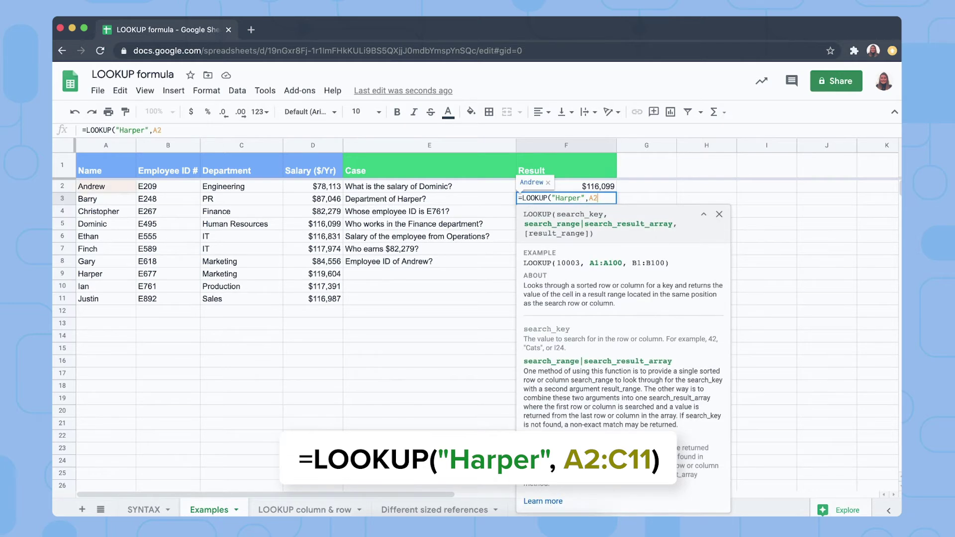
pyautogui.write(':C')
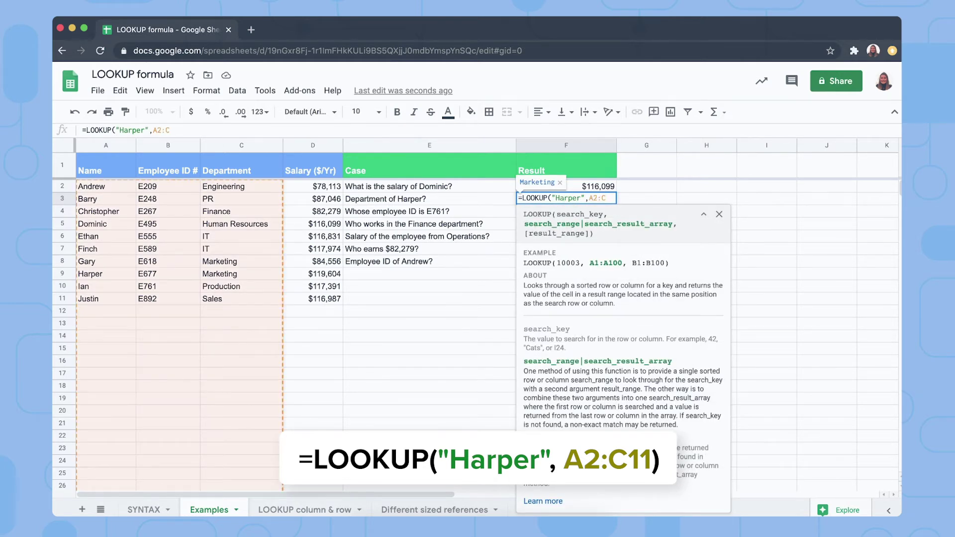
pyautogui.write('11')
pyautogui.press('Return')
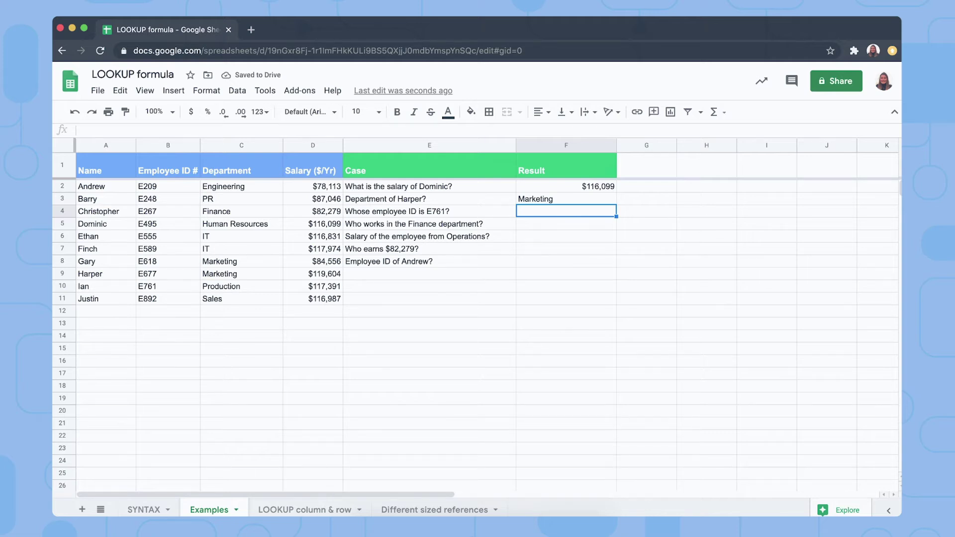
pyautogui.click(555, 201)
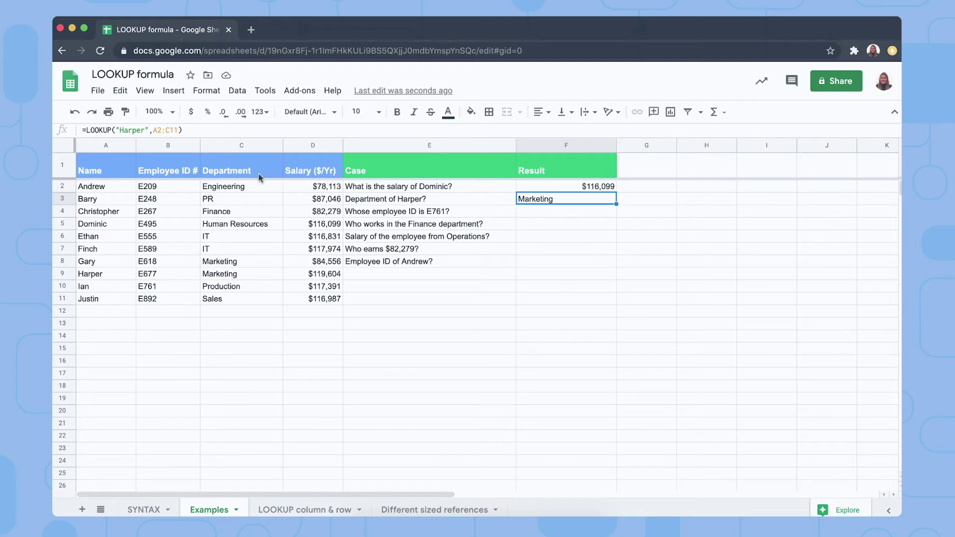
# - Enter =LOOKUP("E761",B:B,A:A) in F4 returning Ian, and verify against Ian's row
pyautogui.click(520, 211)
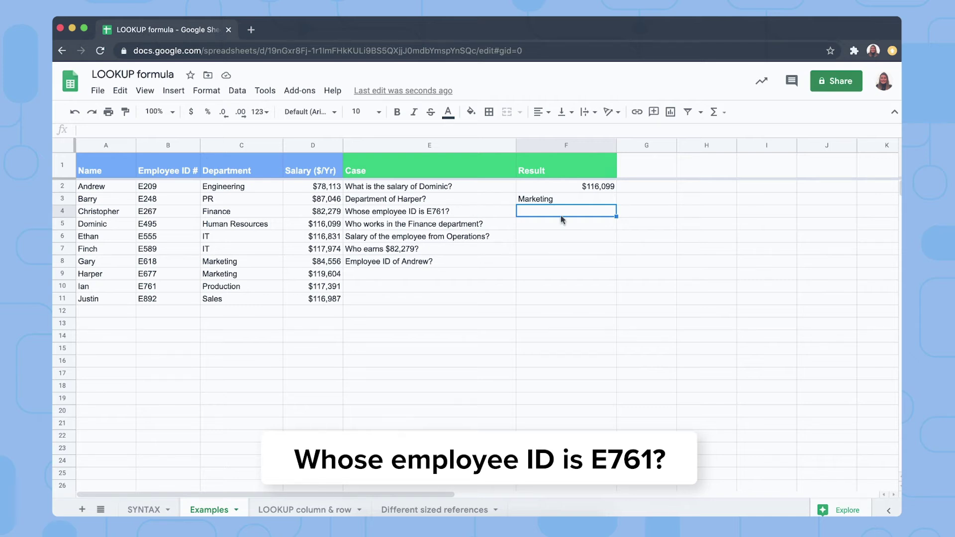
pyautogui.write('=LOOKU')
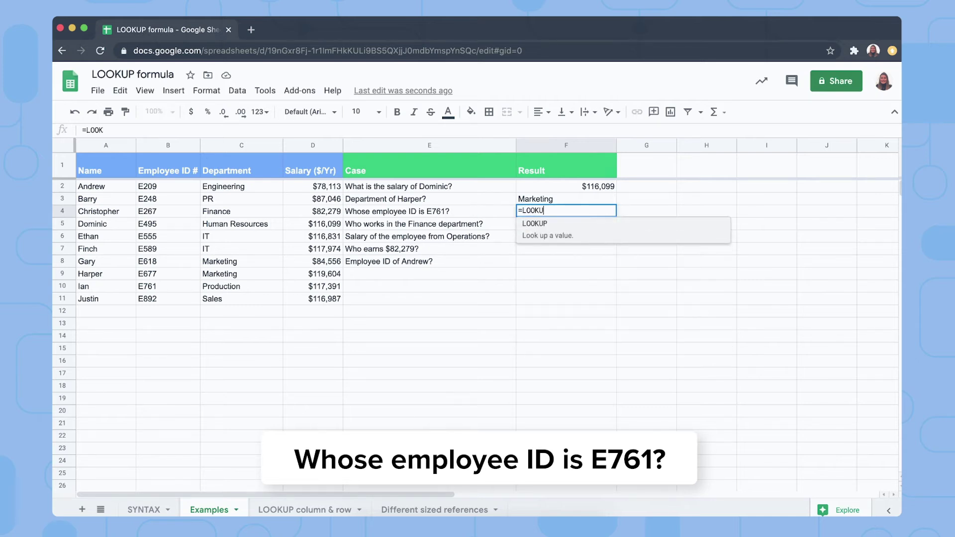
pyautogui.write('P("E')
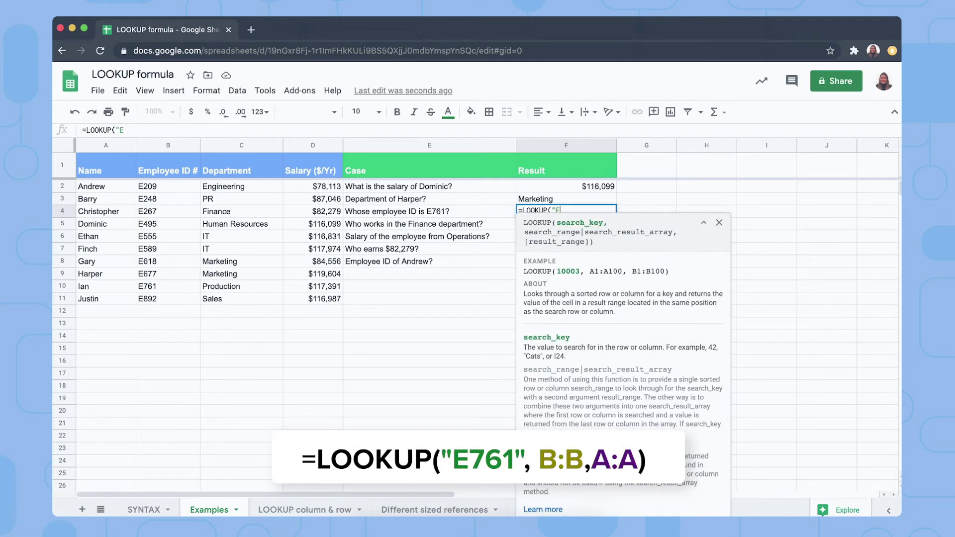
pyautogui.write('761", ')
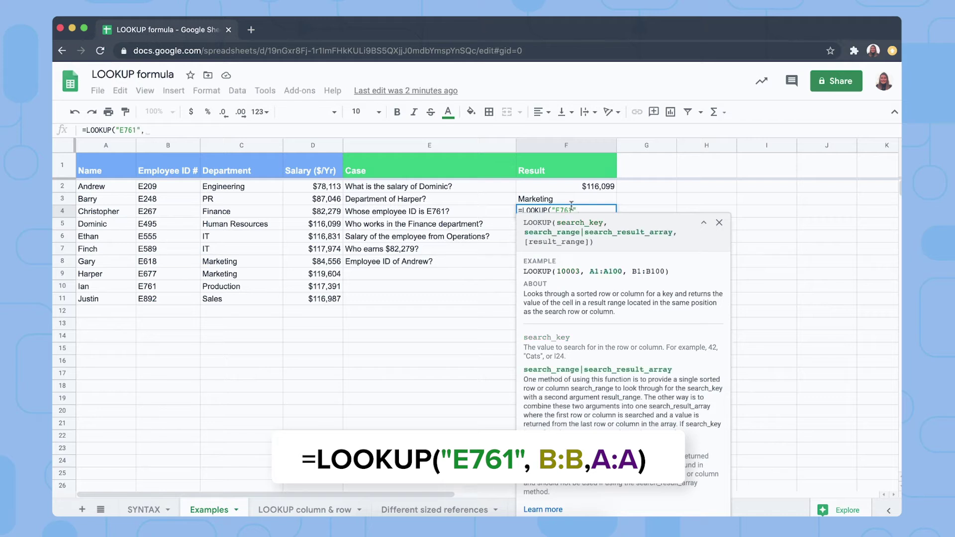
pyautogui.write('B:B')
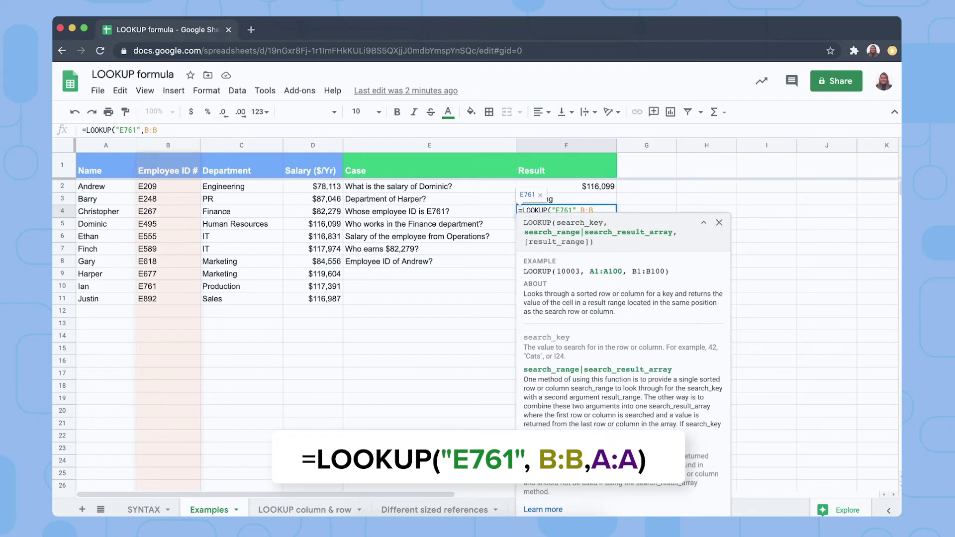
pyautogui.write(',')
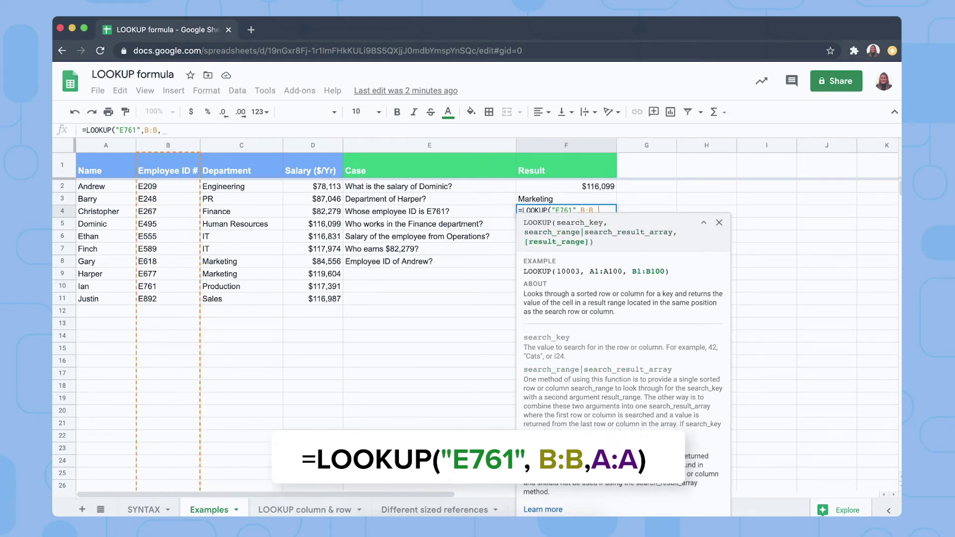
pyautogui.write('A:A)')
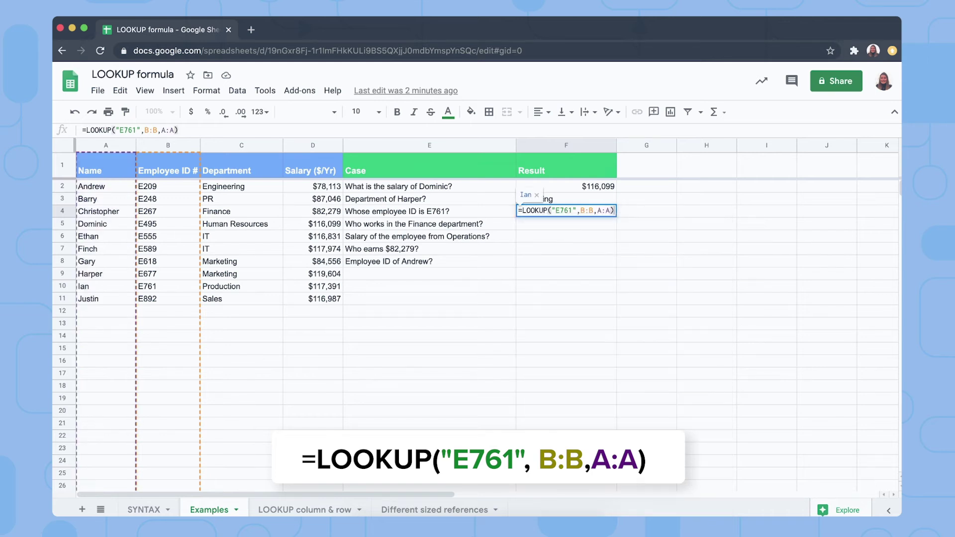
pyautogui.press('Return')
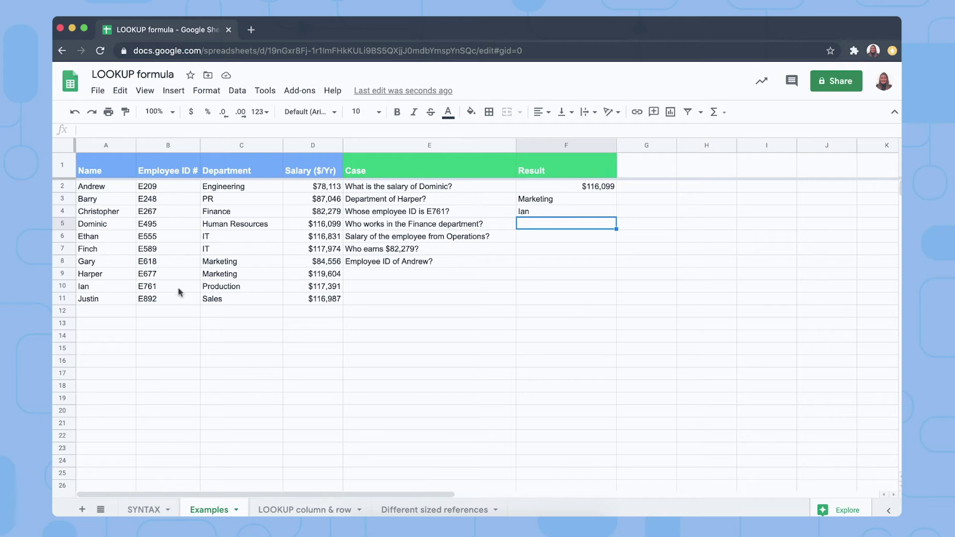
pyautogui.moveTo(180, 288); pyautogui.dragTo(106, 293)
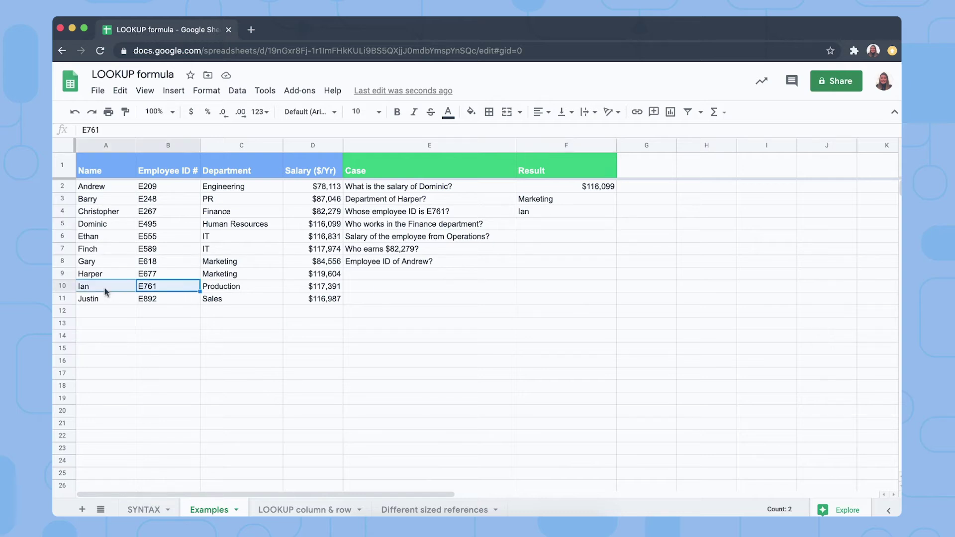
pyautogui.click(548, 226)
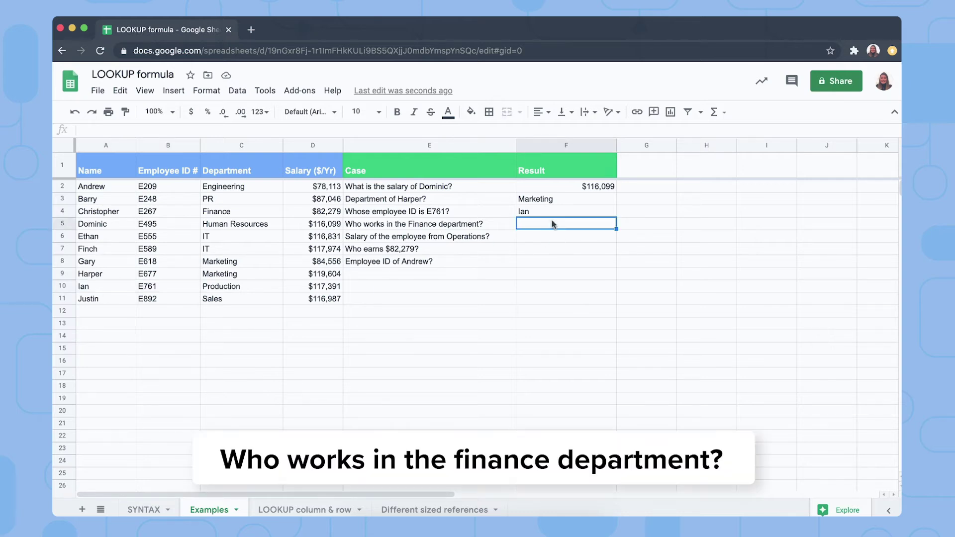
# - Enter =LOOKUP("Finance",C2:C11,A2:A11) in F5 returning Christopher, and verify his row
pyautogui.write('=LOOKUP')
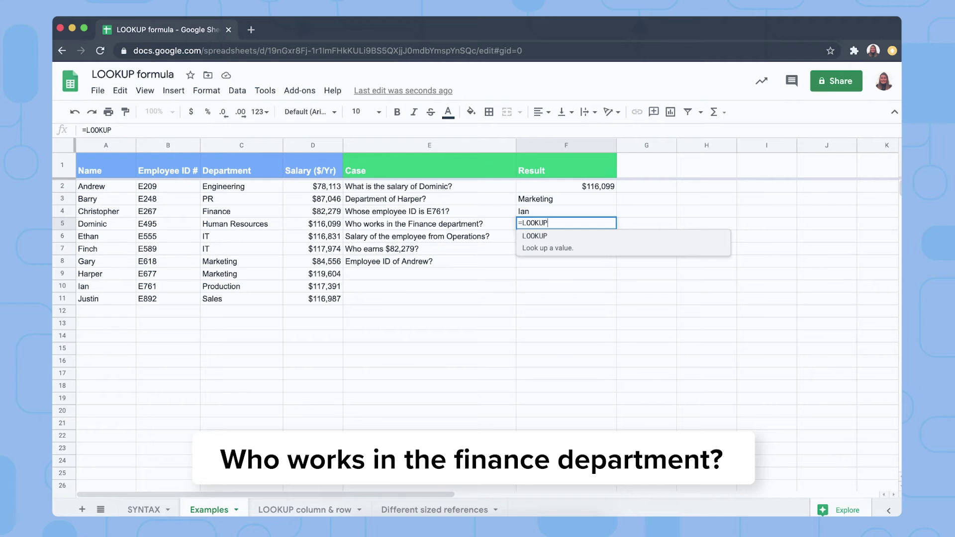
pyautogui.write('("Finance", ')
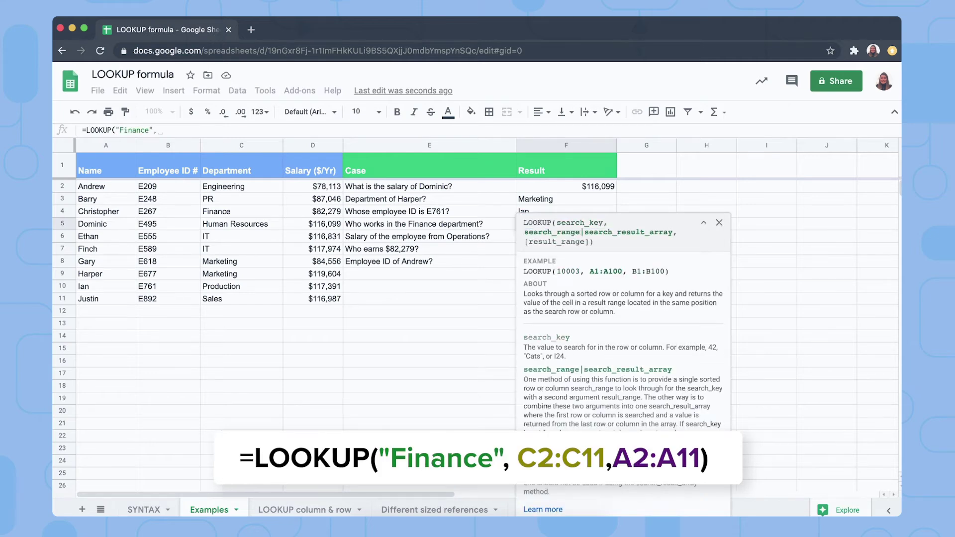
pyautogui.write('C2:')
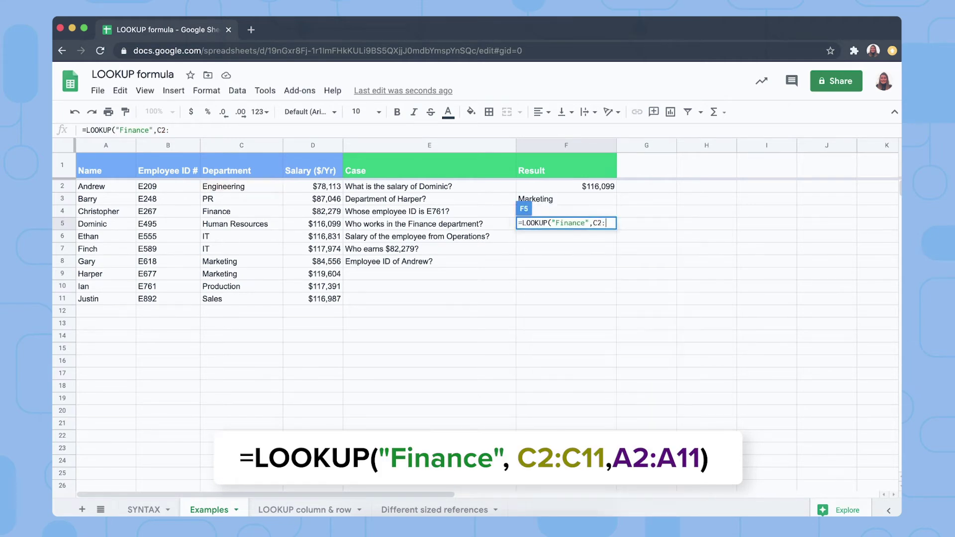
pyautogui.write('C11,A')
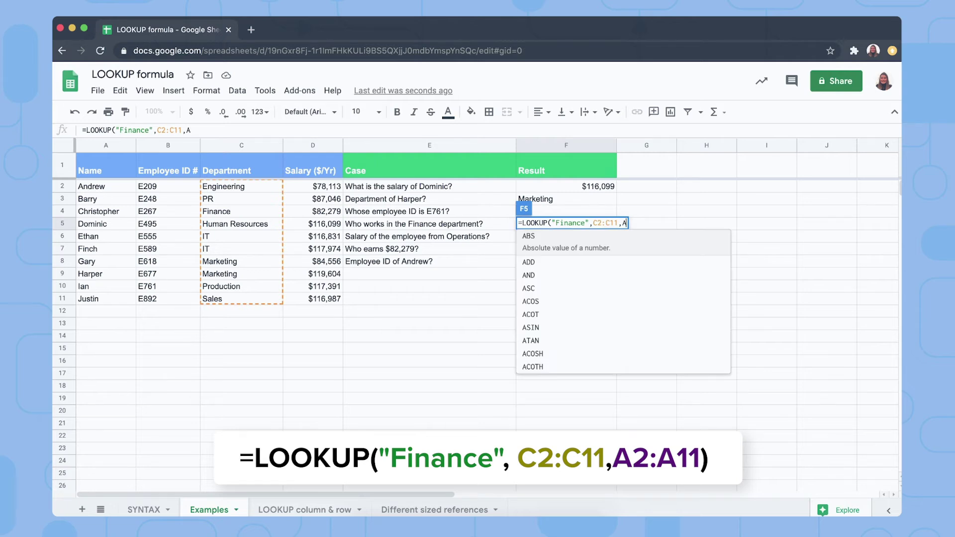
pyautogui.write('2:A1')
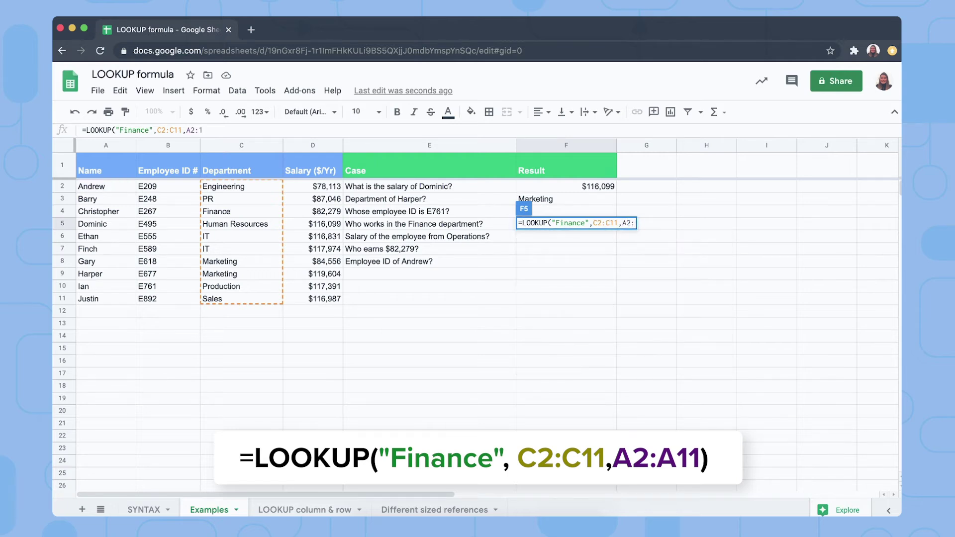
pyautogui.write('1)')
pyautogui.press('Return')
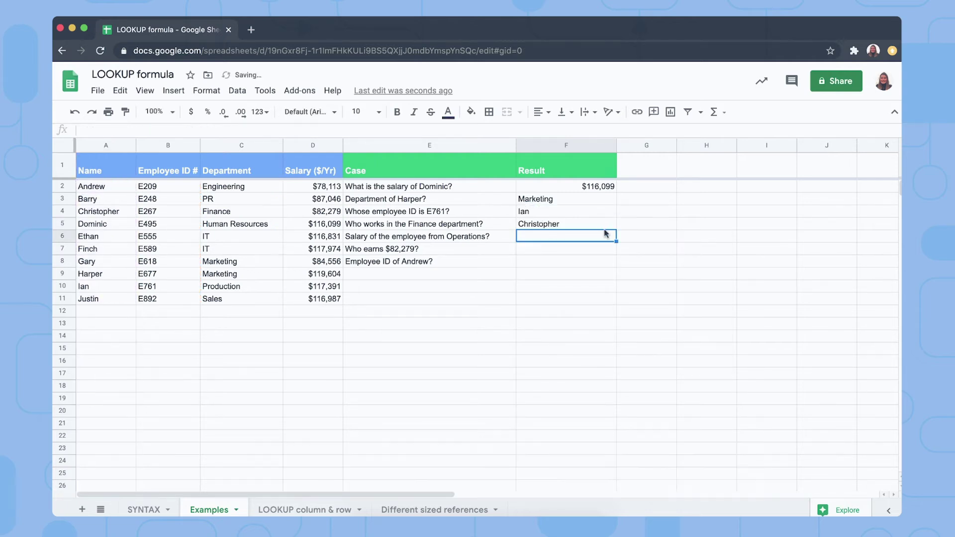
pyautogui.click(584, 224)
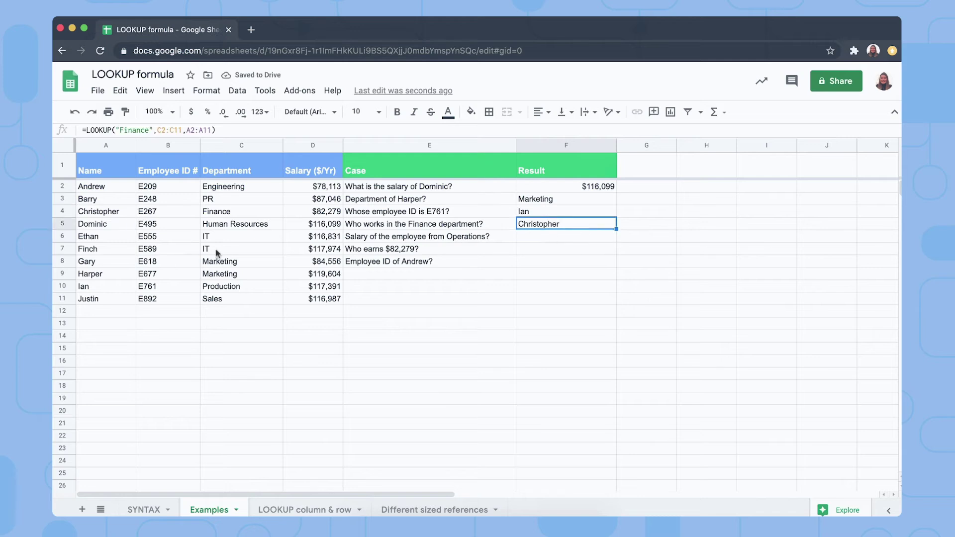
pyautogui.moveTo(214, 215); pyautogui.dragTo(105, 214)
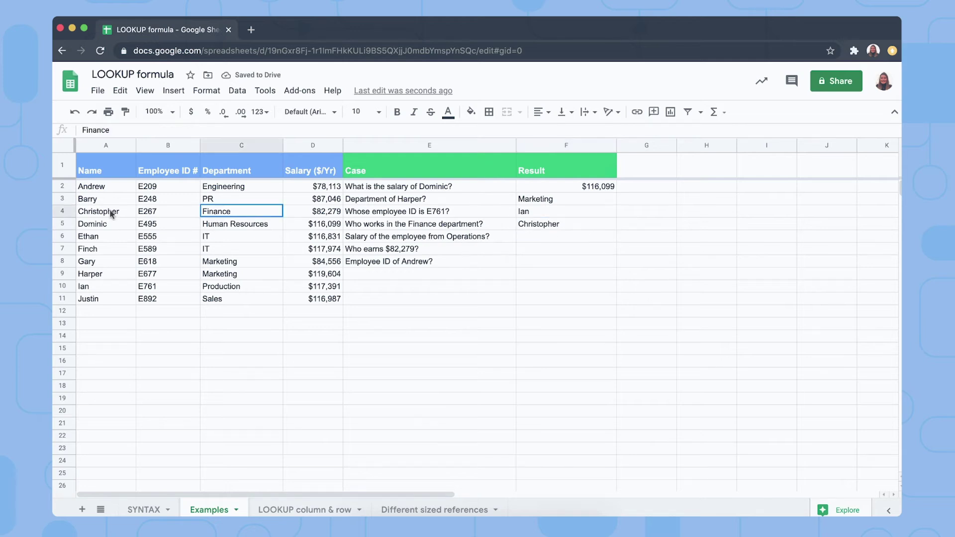
# - Review the F4 and F5 formulas, then begin =LOOKUP("Operations",C2:D11) in F6
pyautogui.click(530, 238)
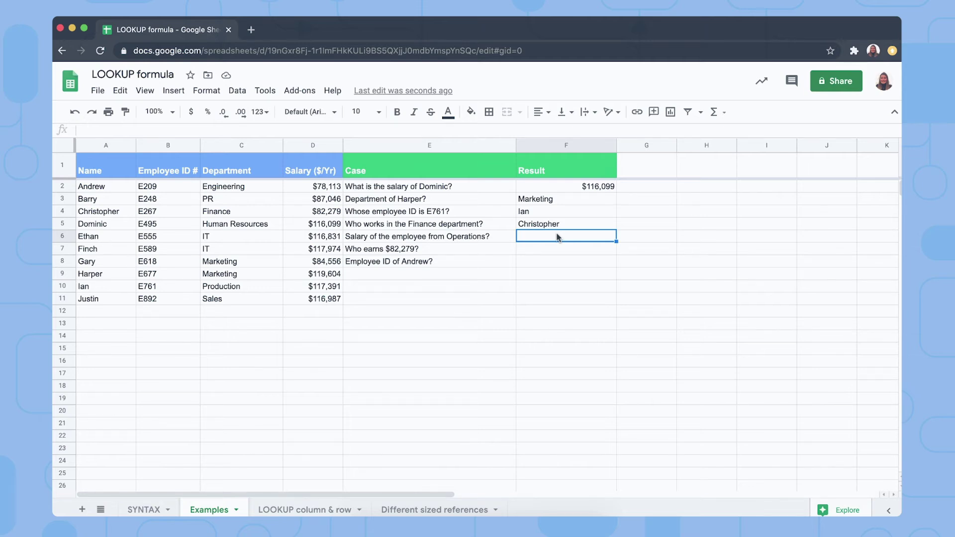
pyautogui.click(543, 213)
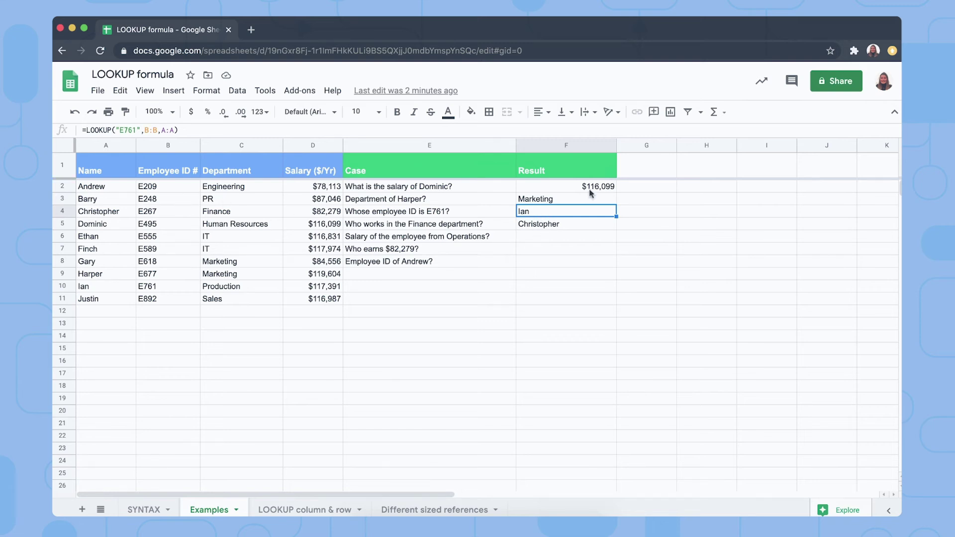
pyautogui.click(570, 225)
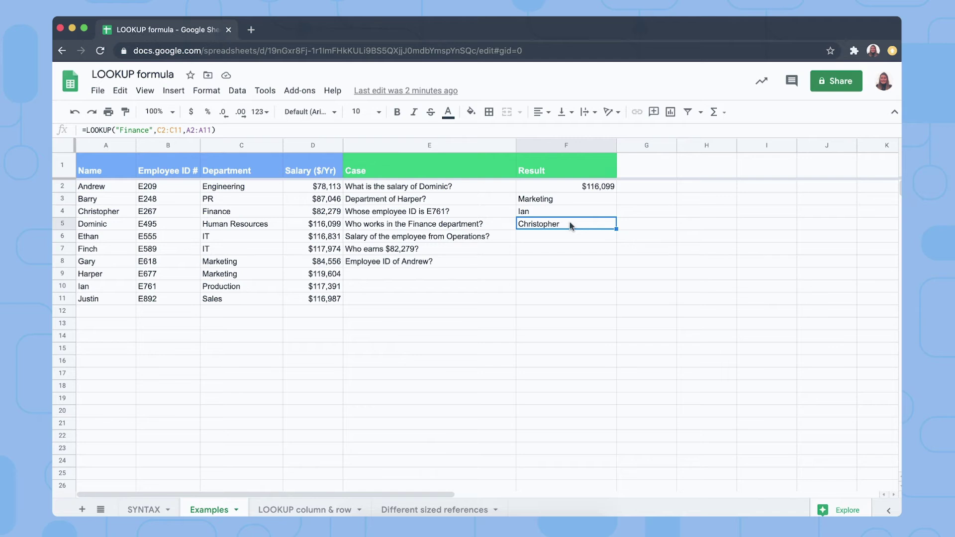
pyautogui.click(579, 238)
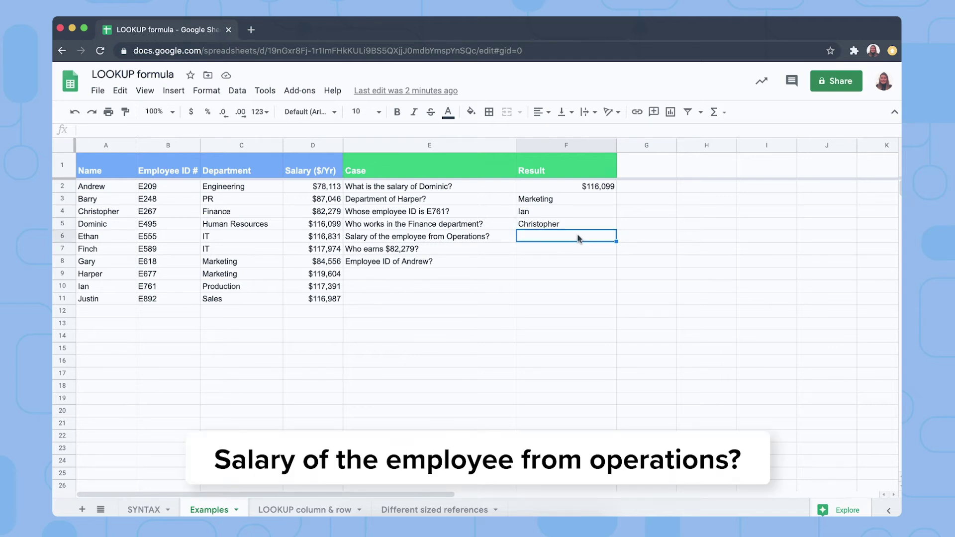
pyautogui.write('=LOOKUP')
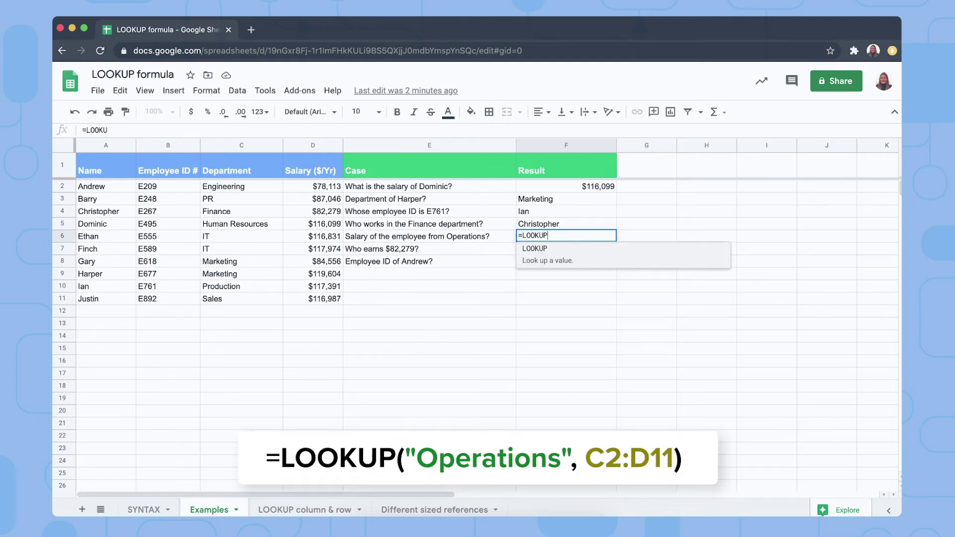
pyautogui.write('("O')
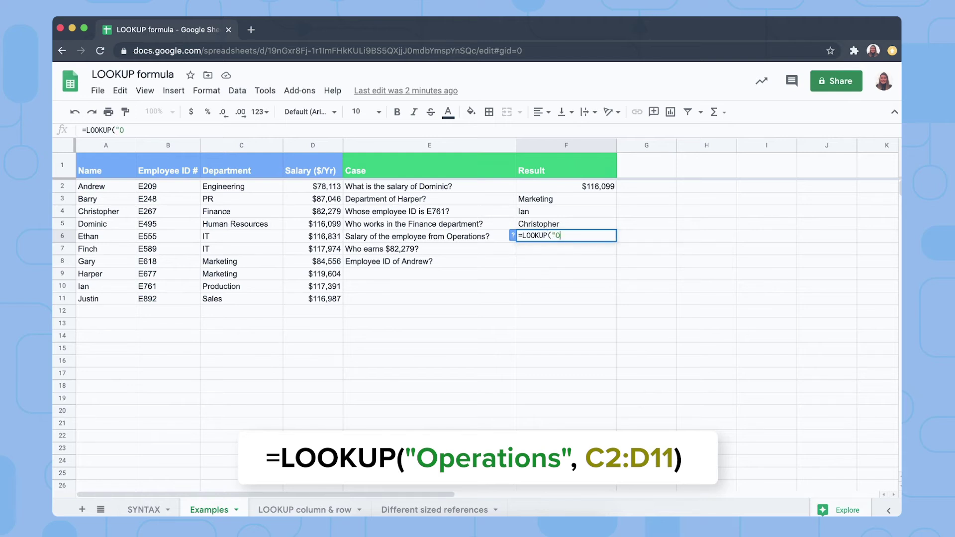
pyautogui.write('perations",C')
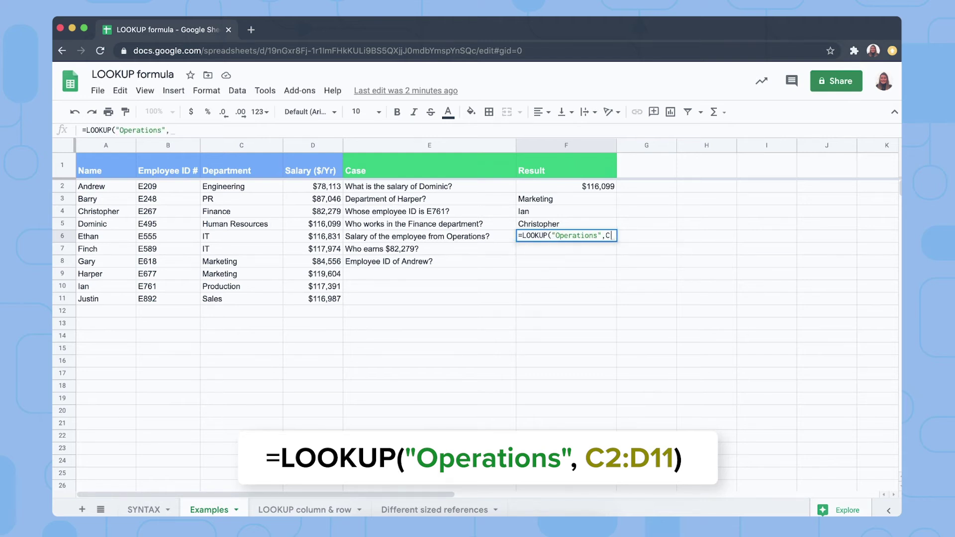
pyautogui.write('2:D11)')
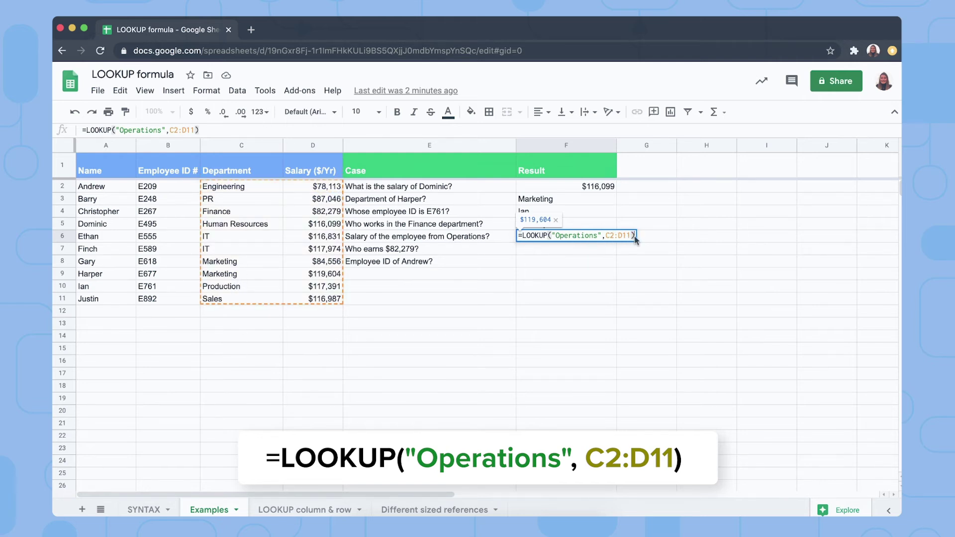
# - Confirm =LOOKUP("Operations",C2:D11) in F6, returning $119,604, and begin the F7 formula
pyautogui.press('Return')
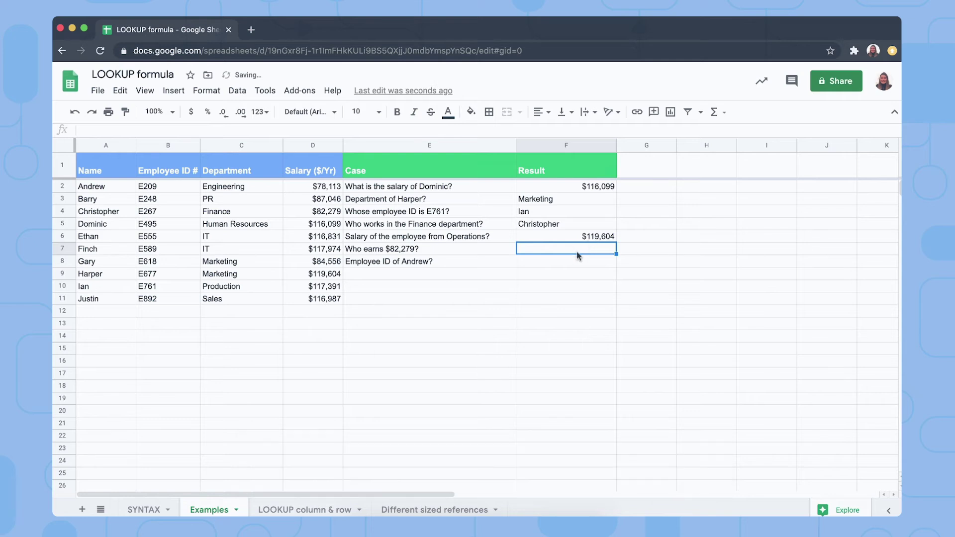
pyautogui.write('=LOOKUP')
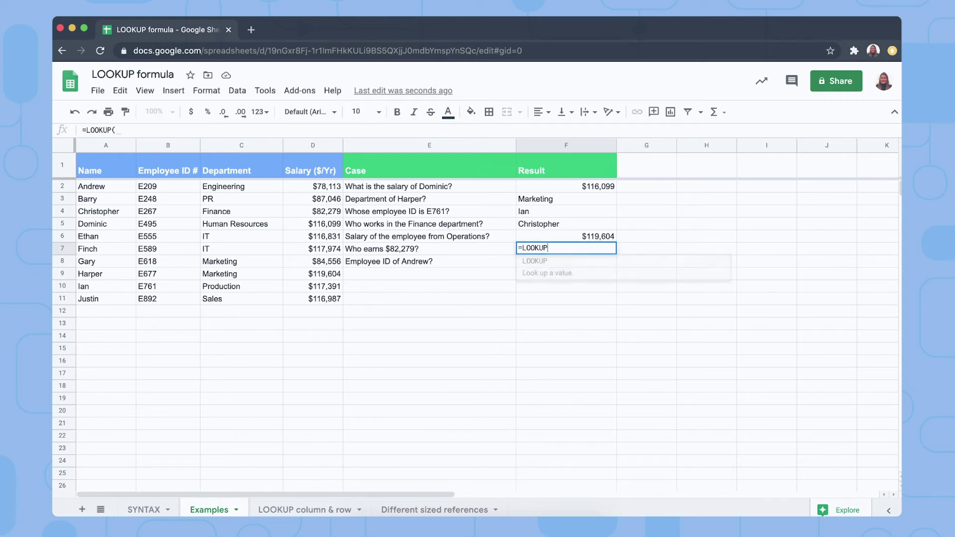
pyautogui.write('(')
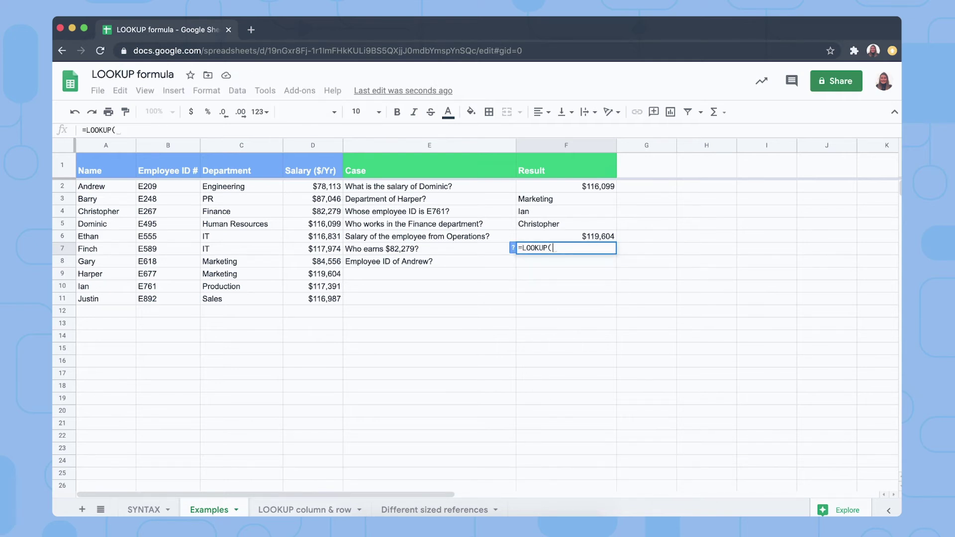
pyautogui.write('"')
# - Enter =LOOKUP(82279,D:D,A:A) in F7 returning Andrew, checking it against A2 and D2
pyautogui.press('BackSpace')
pyautogui.write('82')
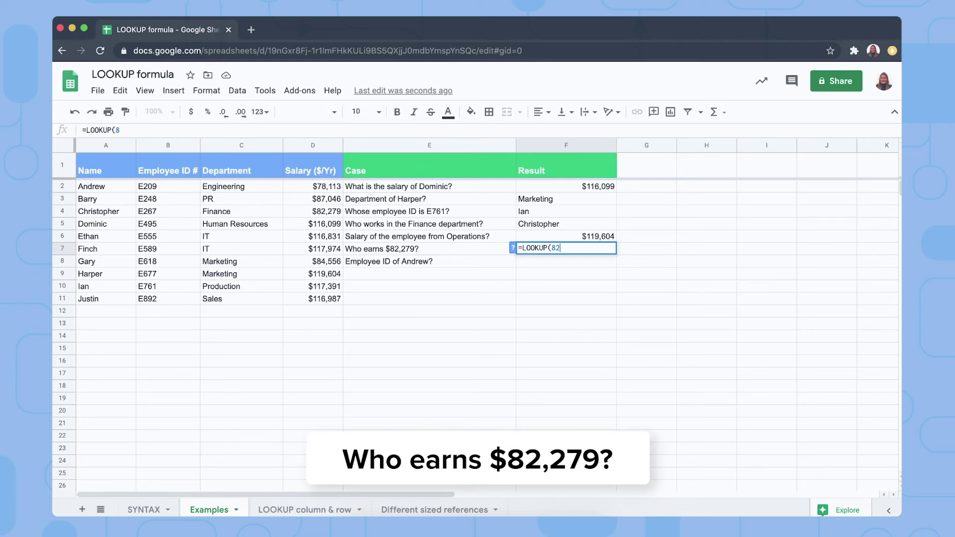
pyautogui.write('279,D:D')
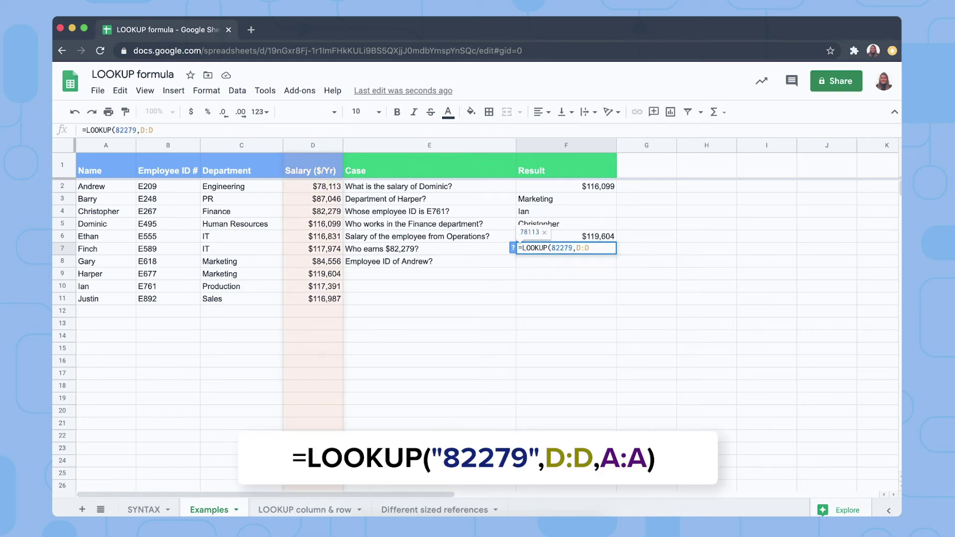
pyautogui.write(',')
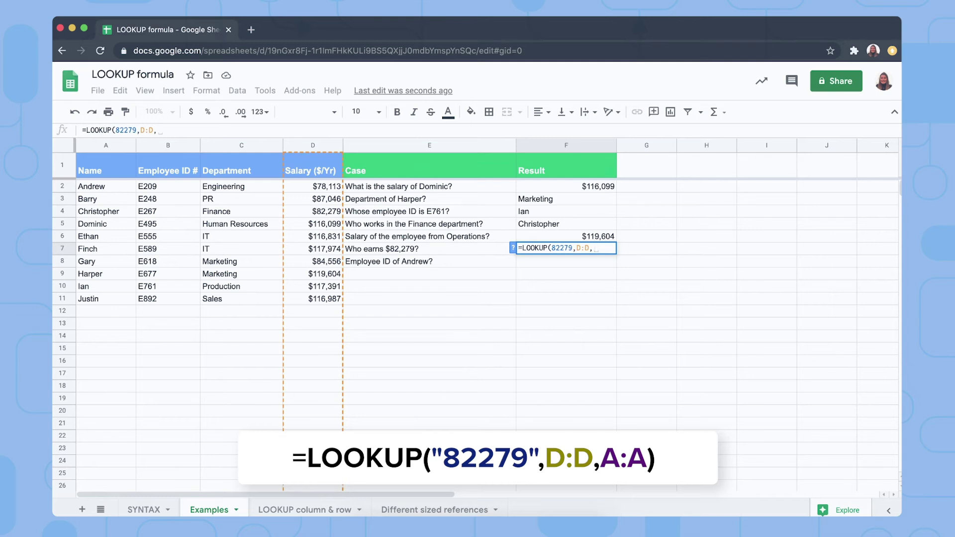
pyautogui.write('A:A)')
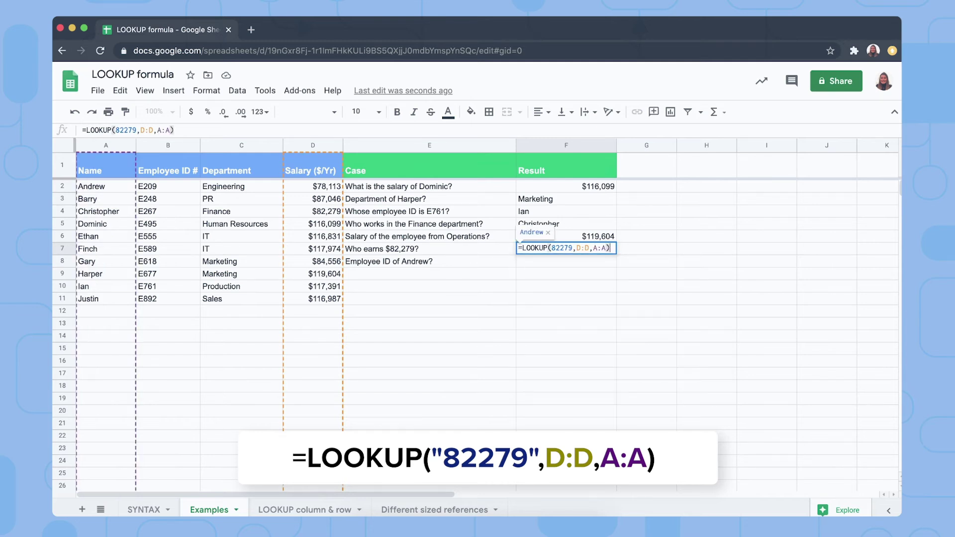
pyautogui.press('Return')
pyautogui.click(575, 250)
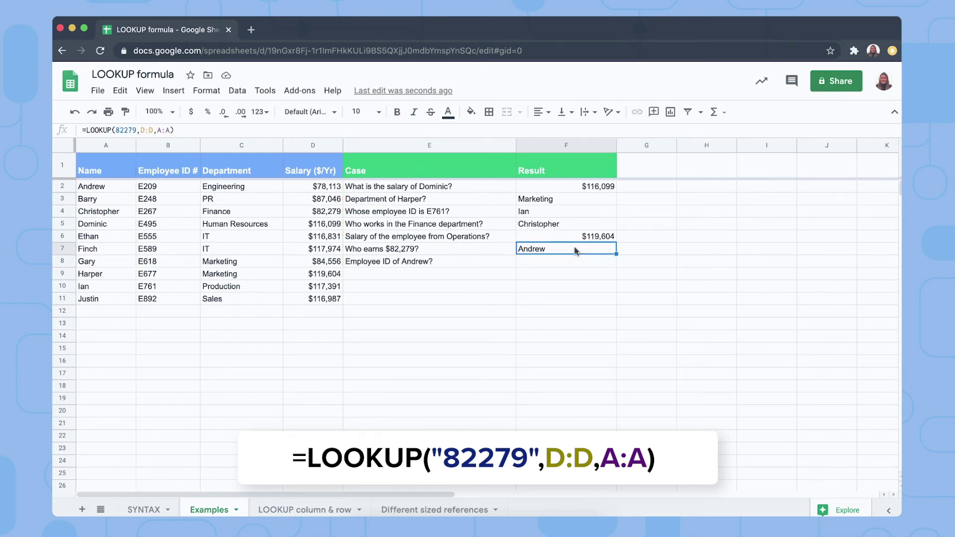
pyautogui.click(130, 188)
pyautogui.click(324, 192)
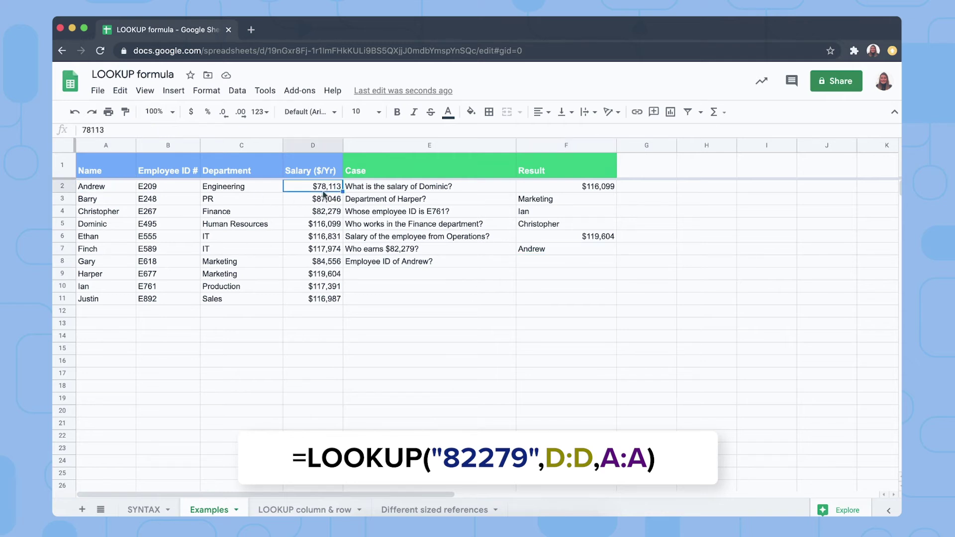
pyautogui.click(563, 250)
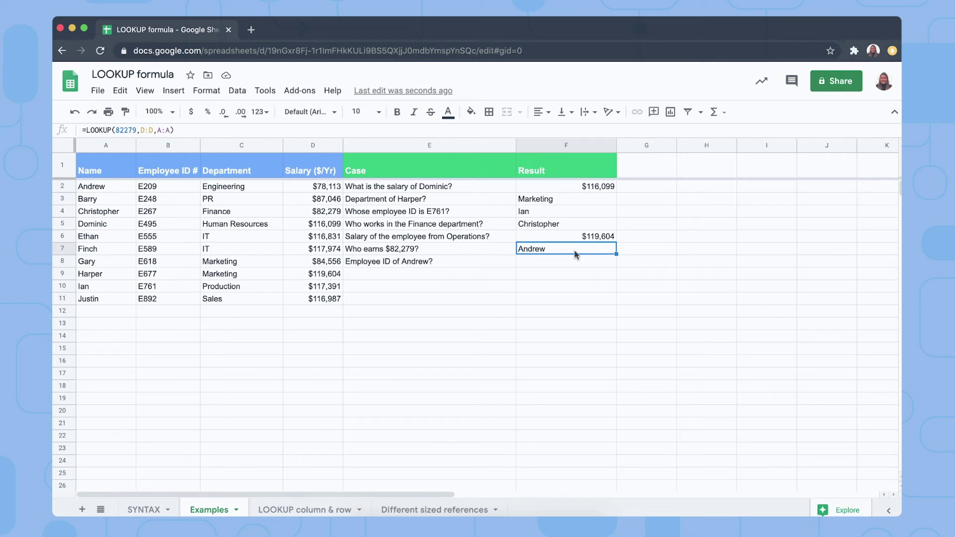
pyautogui.moveTo(318, 189); pyautogui.dragTo(317, 301)
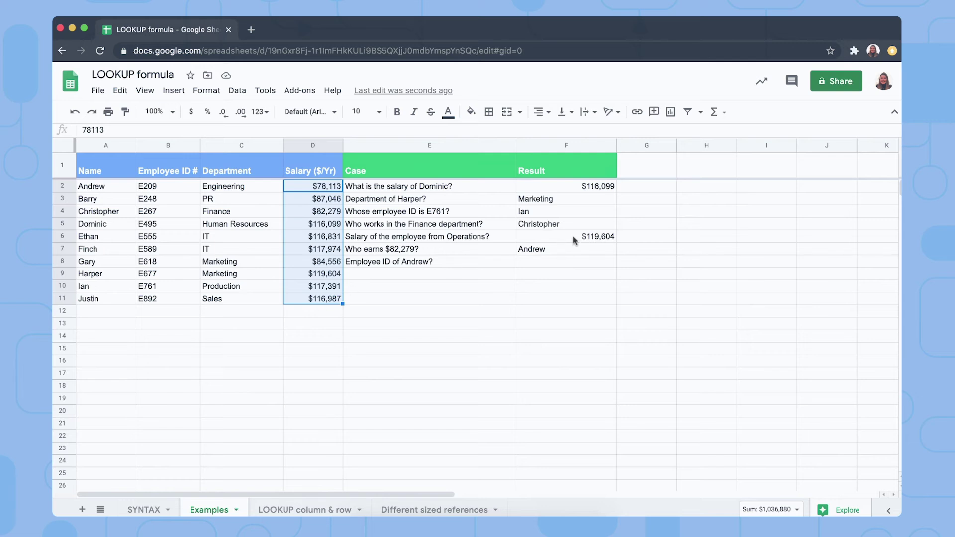
pyautogui.click(571, 253)
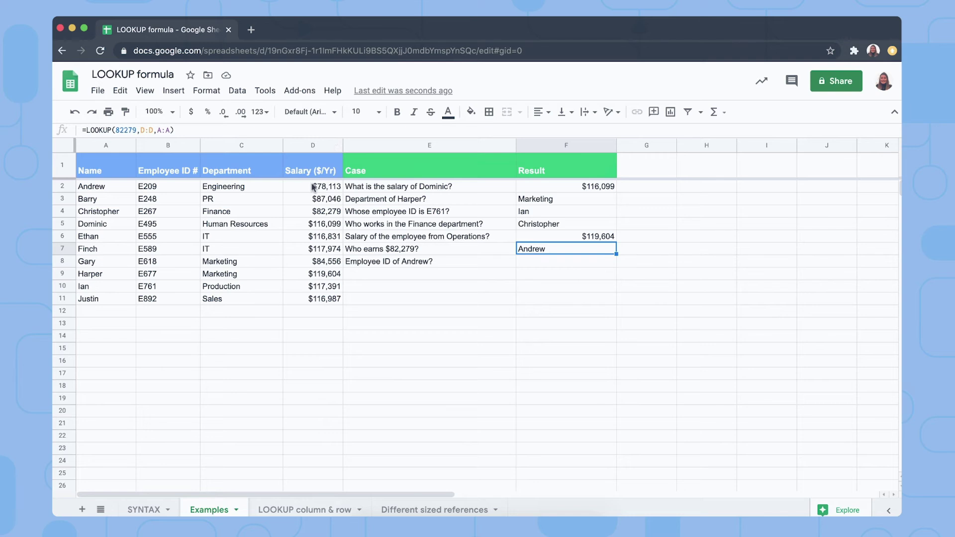
pyautogui.moveTo(315, 187); pyautogui.dragTo(315, 309)
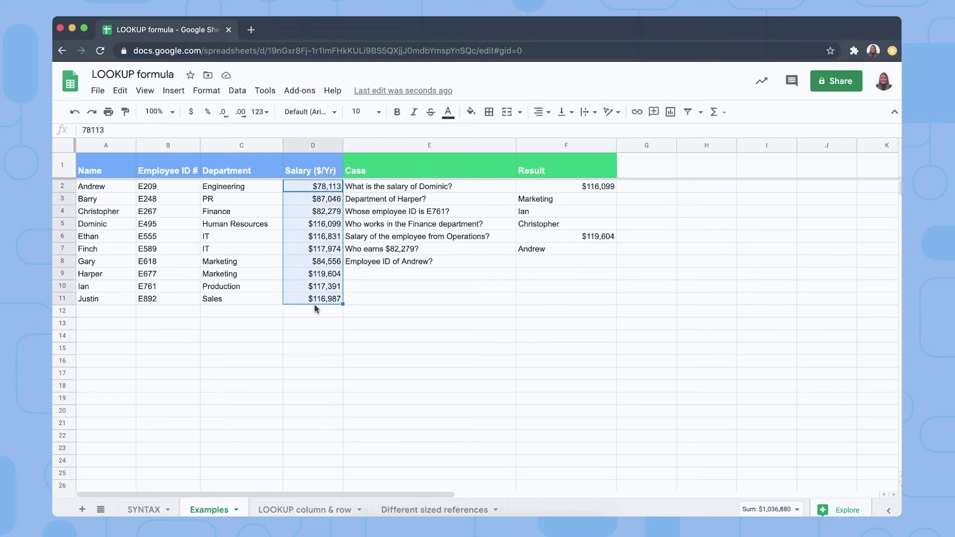
pyautogui.click(571, 261)
# - Put =LOOKUP("Andrew",A2:B11) in F8 returning E209, then go to the LOOKUP column & row sheet
pyautogui.write('=LOOKUP')
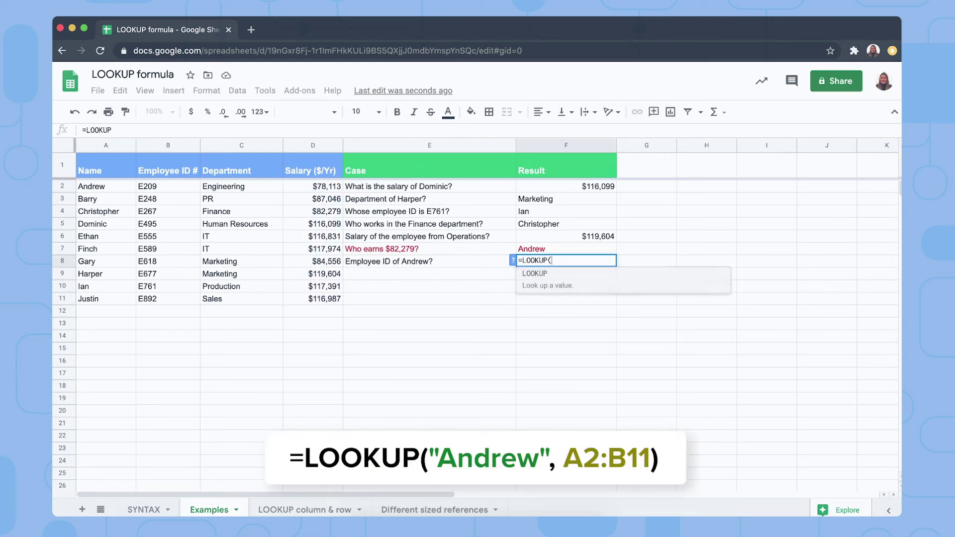
pyautogui.write('("')
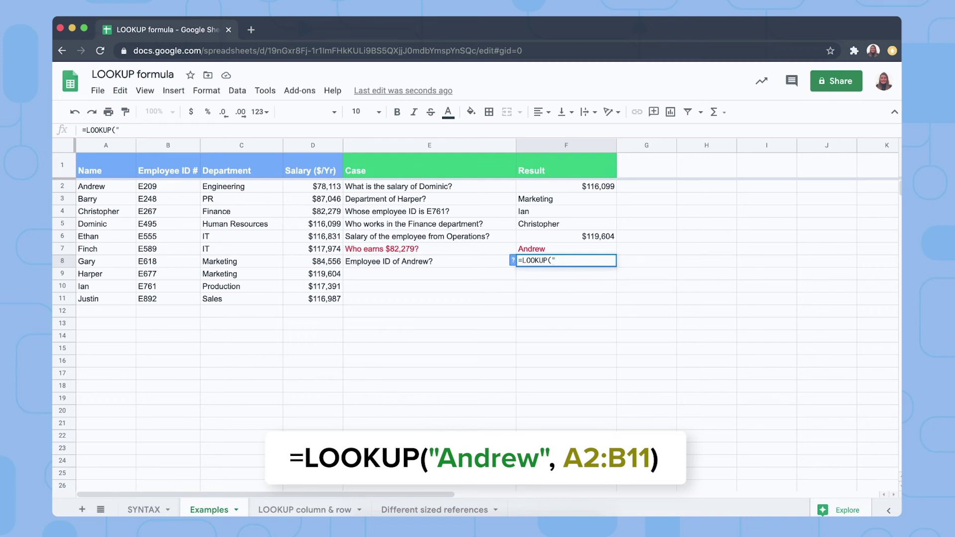
pyautogui.write('Andrew",')
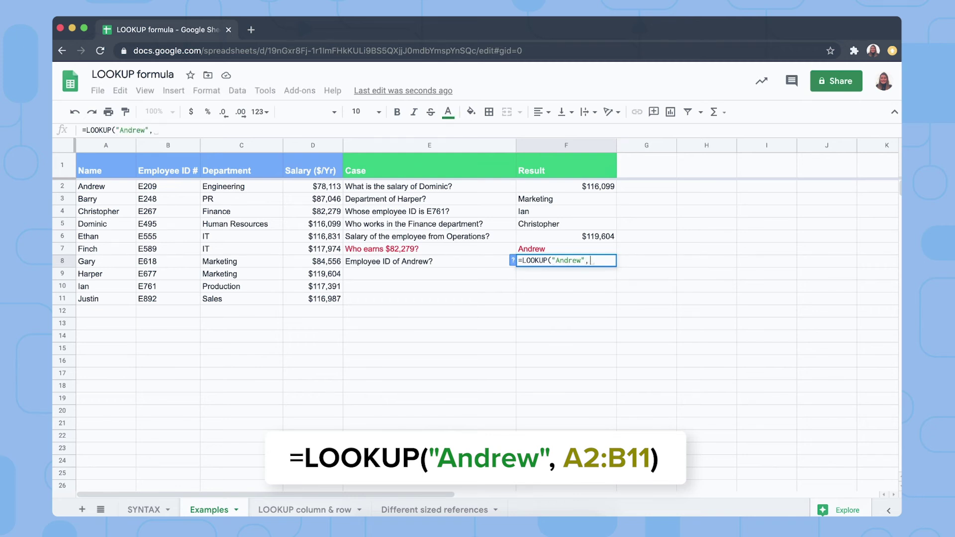
pyautogui.write('A2:B11)')
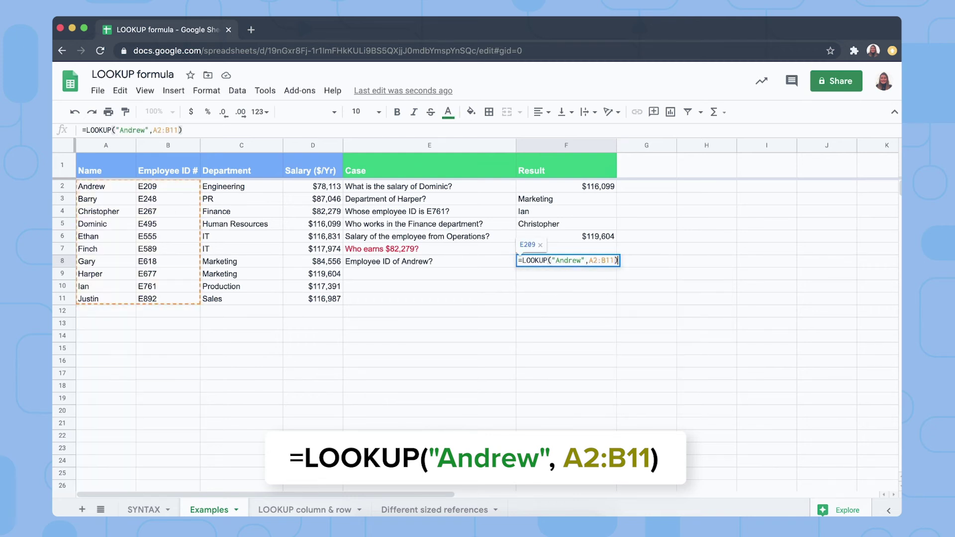
pyautogui.press('Return')
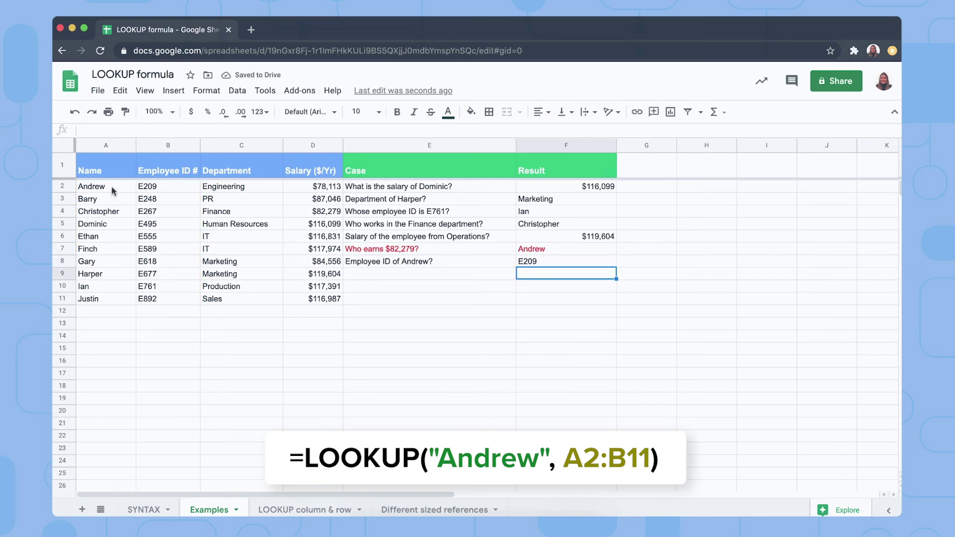
pyautogui.moveTo(119, 186); pyautogui.dragTo(143, 188)
pyautogui.click(541, 261)
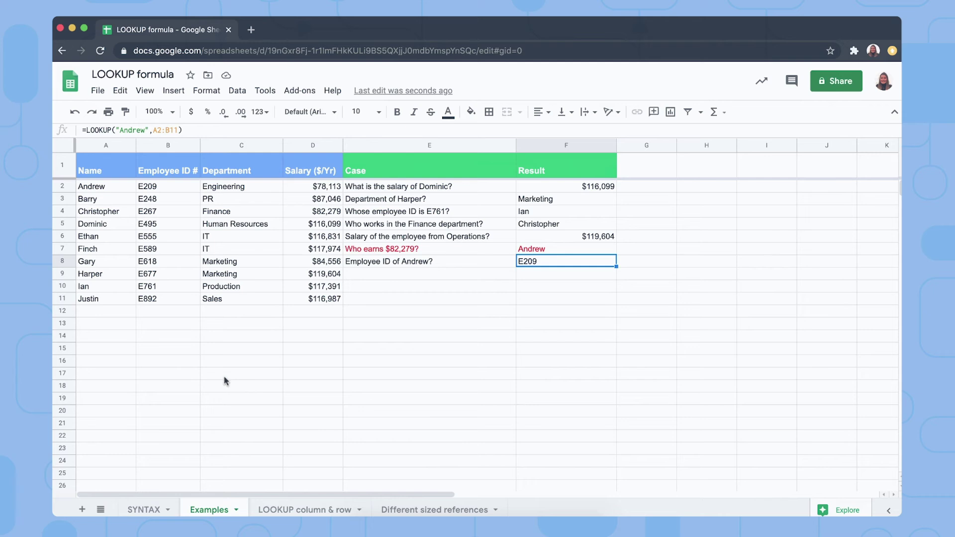
pyautogui.click(303, 510)
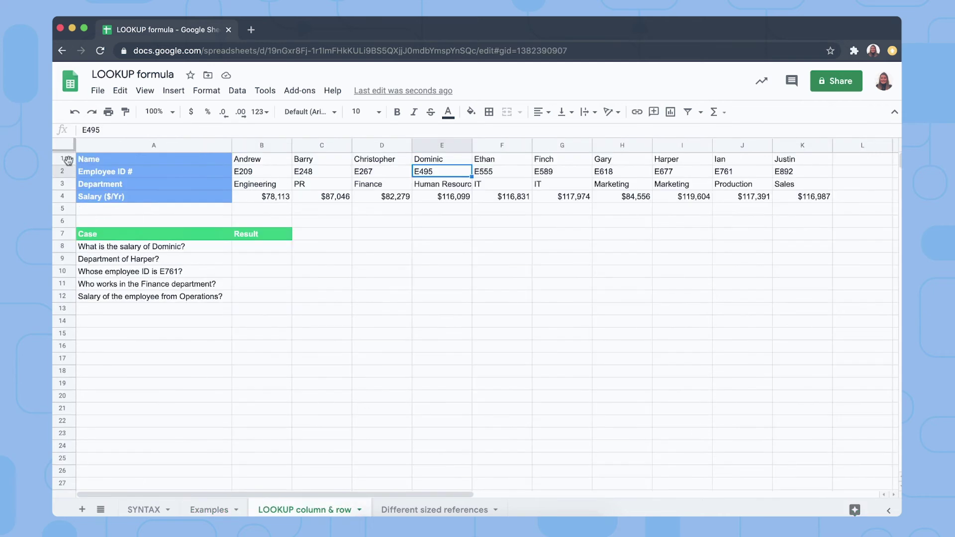
# - Enter =LOOKUP("Dominic",B1:K1,B4:K4) in B8, returning $116,099 from the horizontal rows
pyautogui.moveTo(68, 159); pyautogui.dragTo(69, 195)
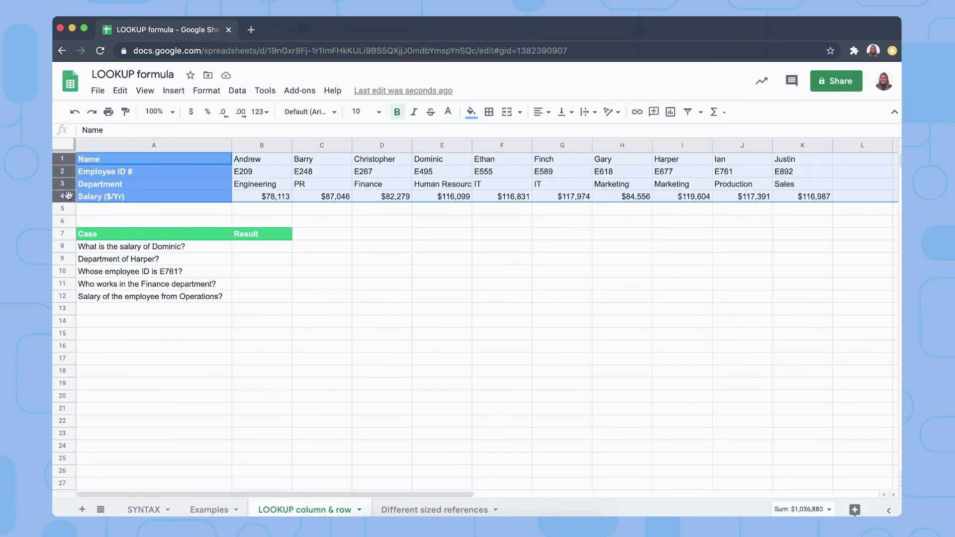
pyautogui.click(262, 248)
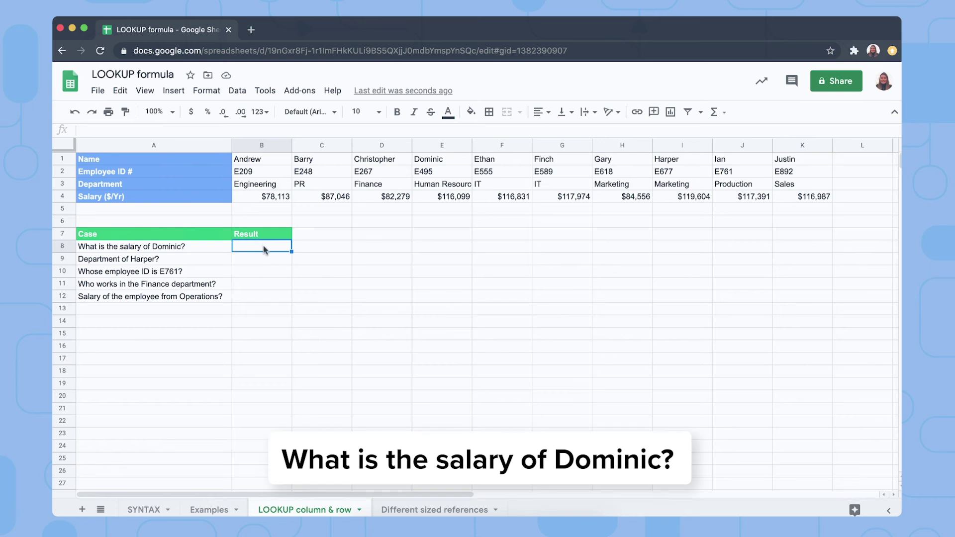
pyautogui.write('=')
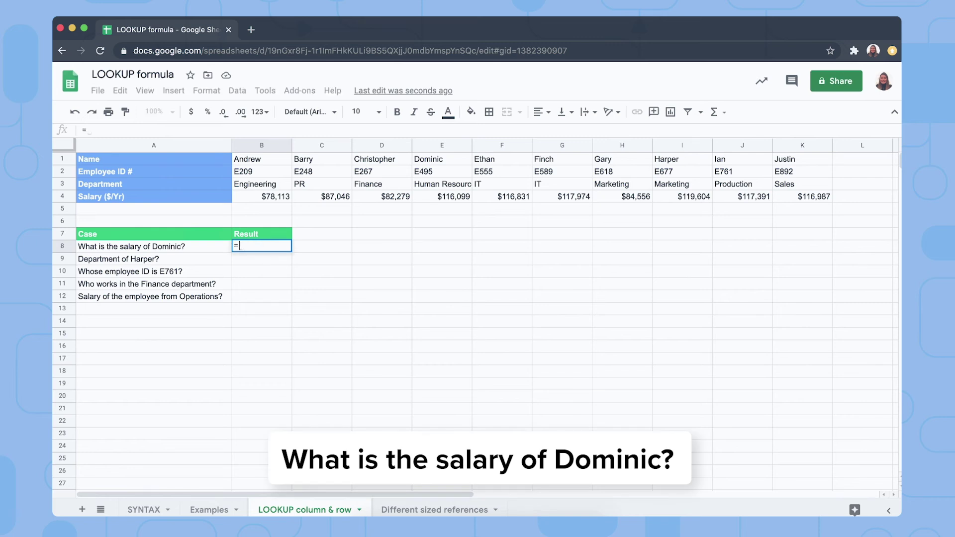
pyautogui.write('LOOKUP')
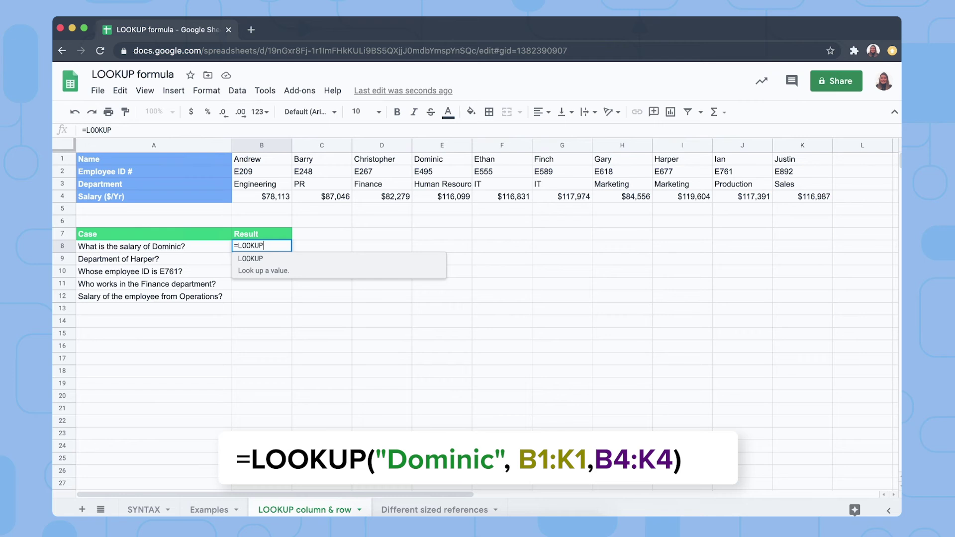
pyautogui.write('("Do')
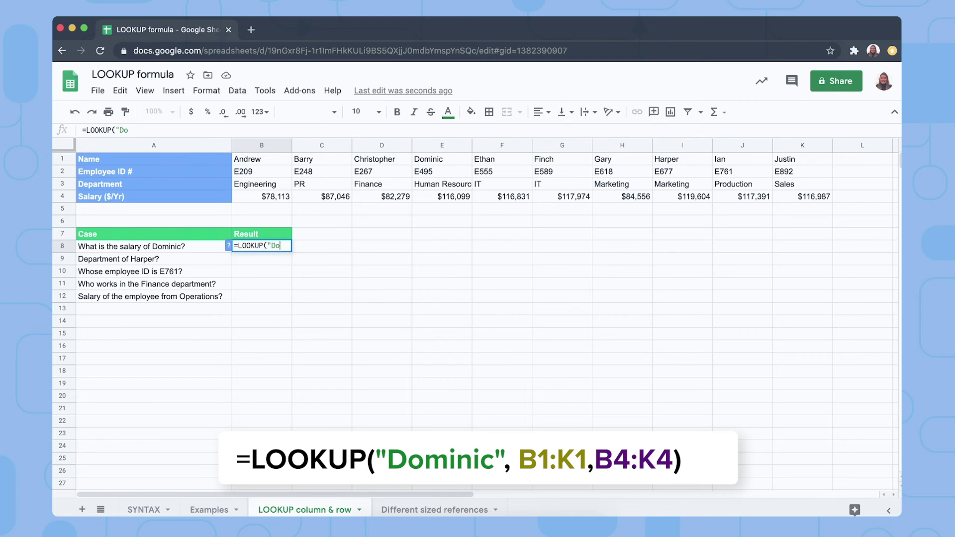
pyautogui.write('minic",')
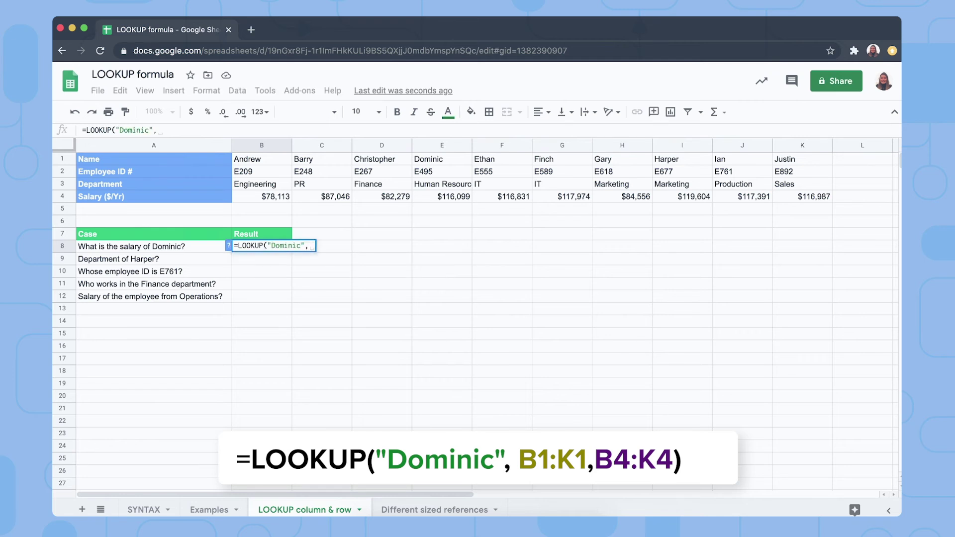
pyautogui.write('B')
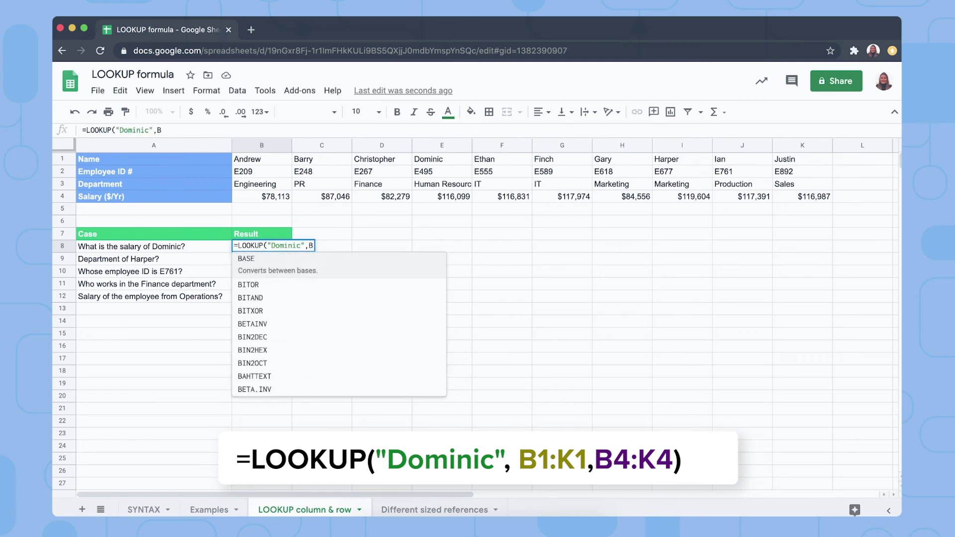
pyautogui.write('1:K1')
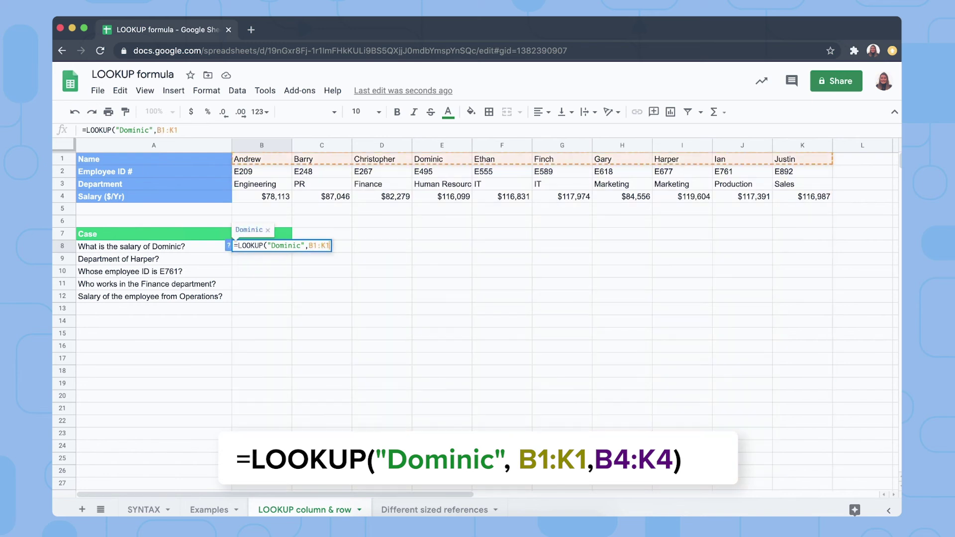
pyautogui.write(',')
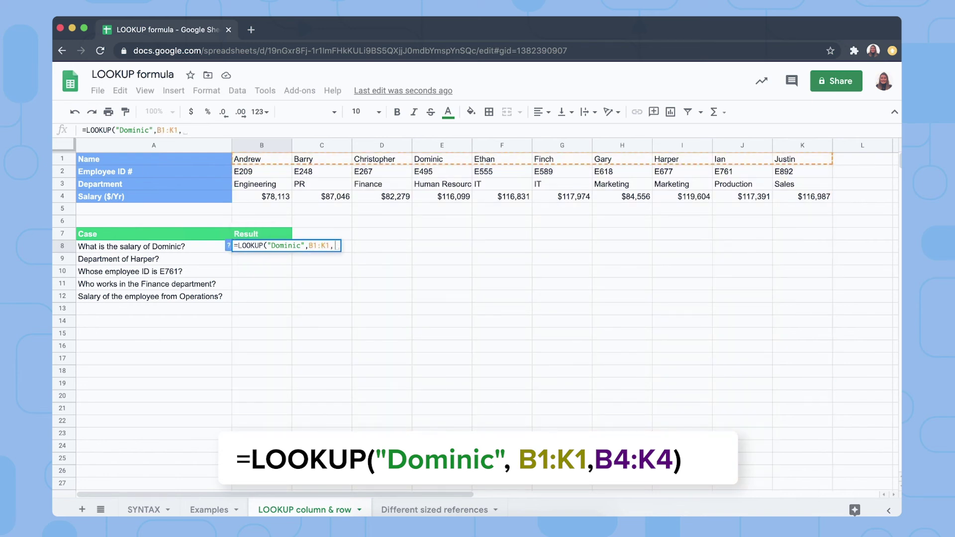
pyautogui.write('B4:K4')
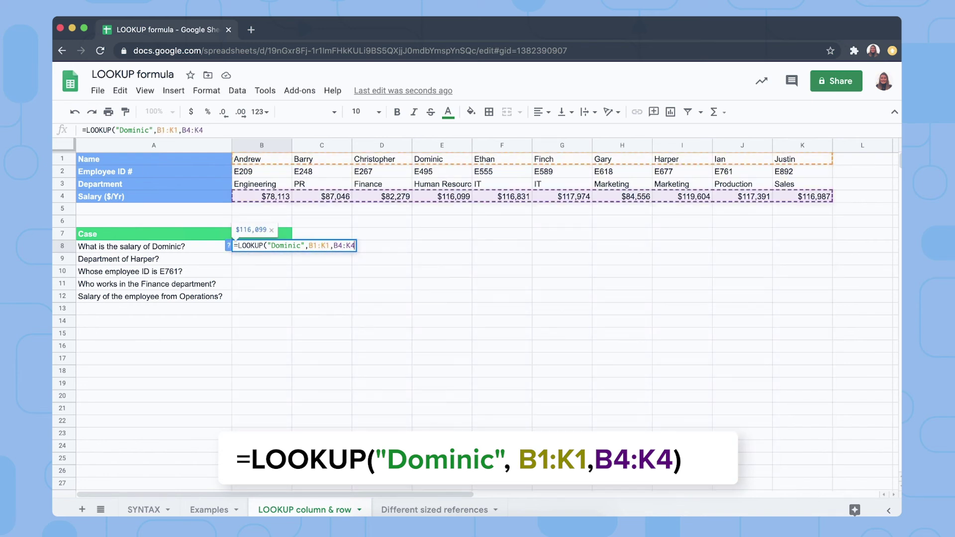
pyautogui.write(')')
pyautogui.press('Return')
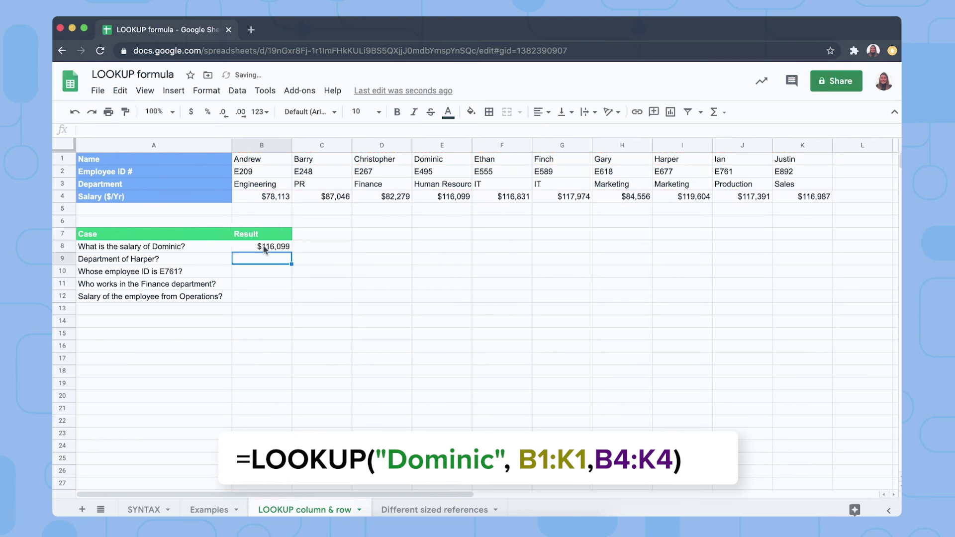
# - Enter =LOOKUP("Harper", B1:K3) in B9 returning Marketing, verify I1/I3, then show Different sized references
pyautogui.write('=LOOKU')
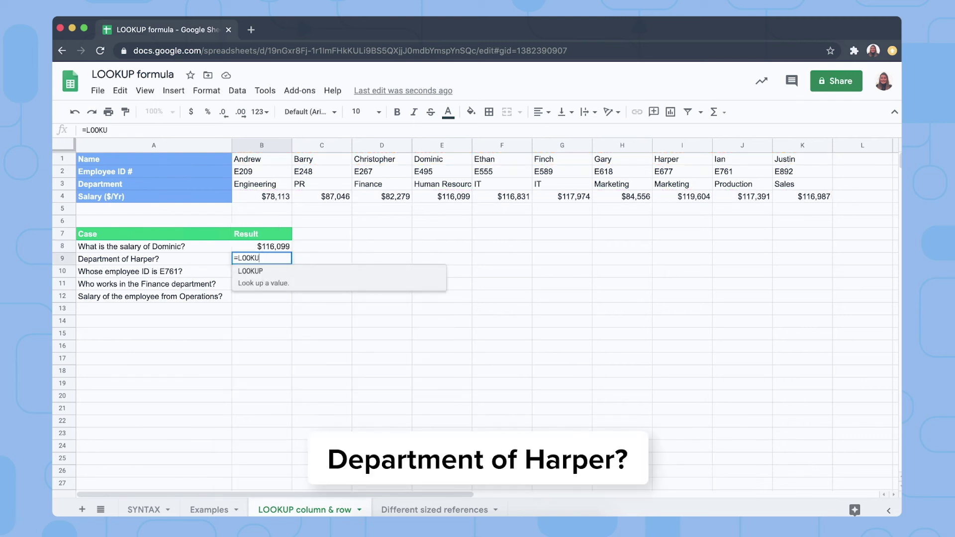
pyautogui.write('P("Harper"')
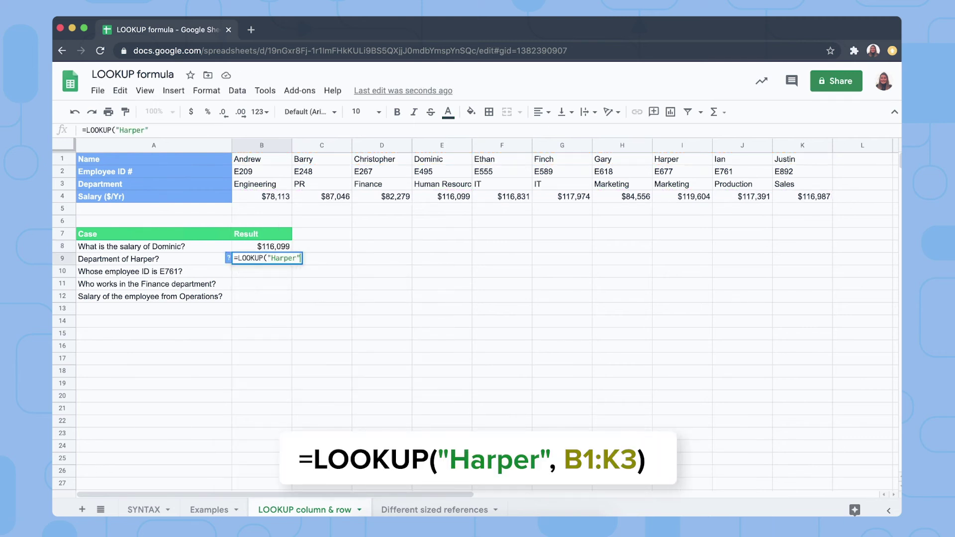
pyautogui.write(', B1:K')
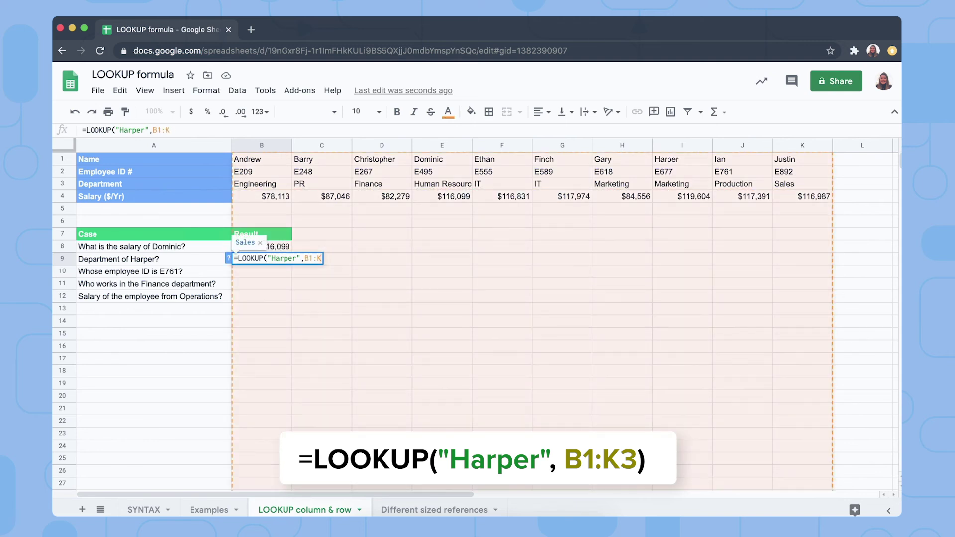
pyautogui.write('3)')
pyautogui.press('Return')
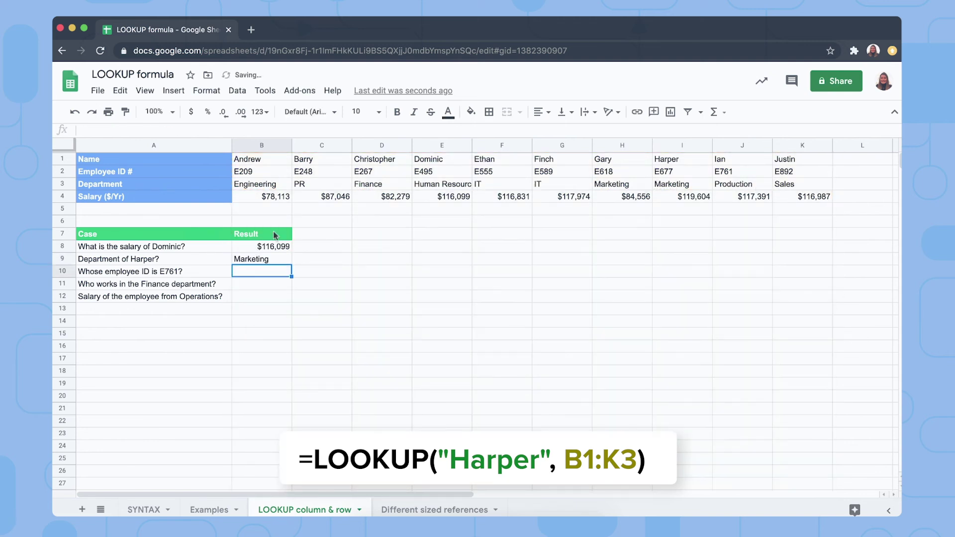
pyautogui.click(681, 162)
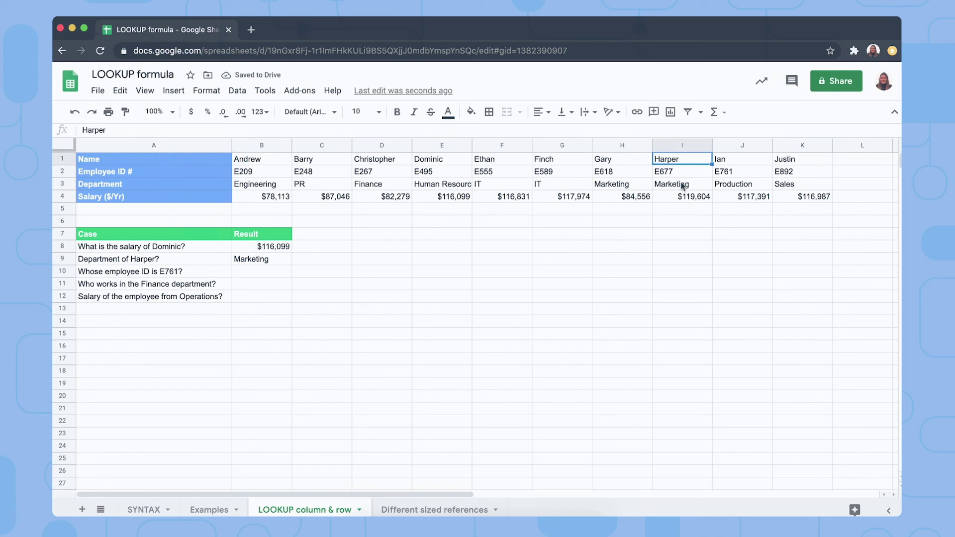
pyautogui.click(682, 185)
pyautogui.click(268, 262)
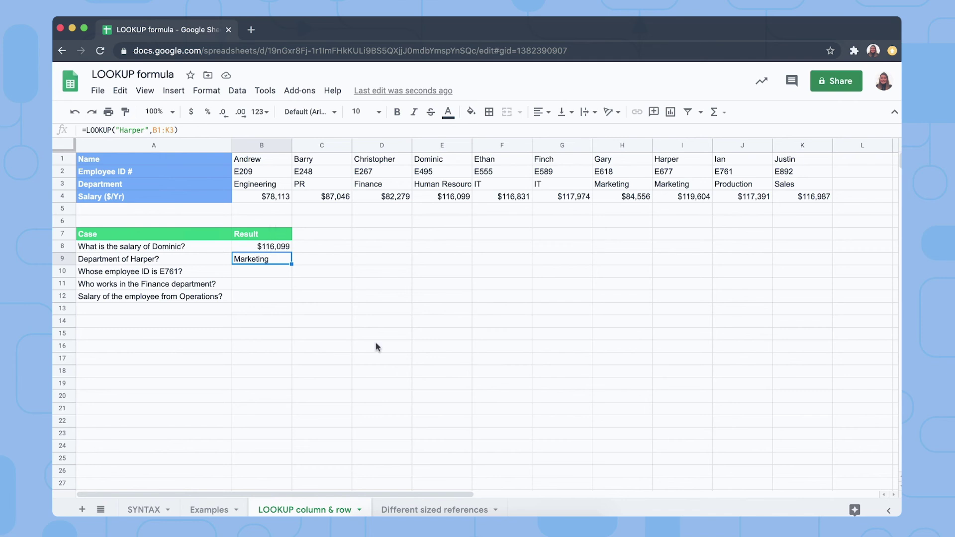
pyautogui.click(430, 508)
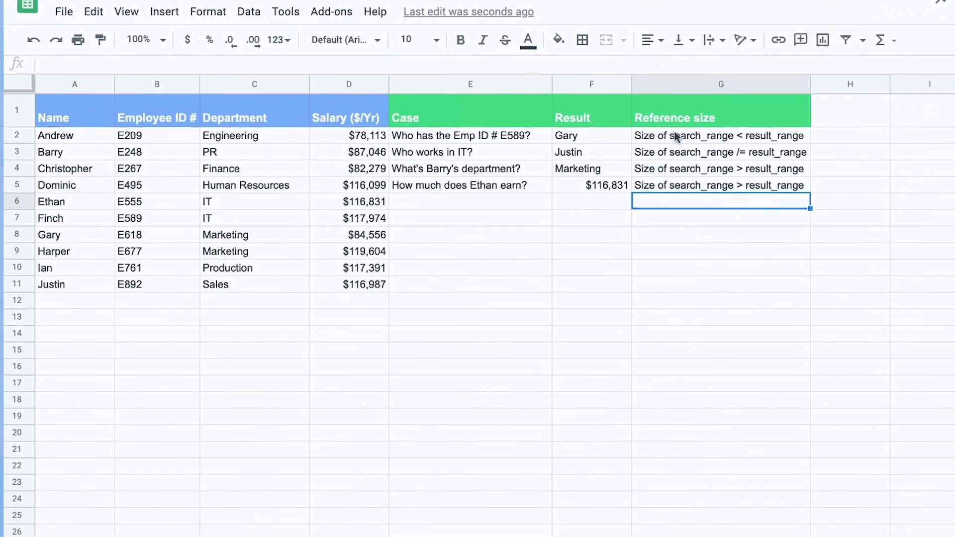
pyautogui.moveTo(694, 145); pyautogui.dragTo(662, 196)
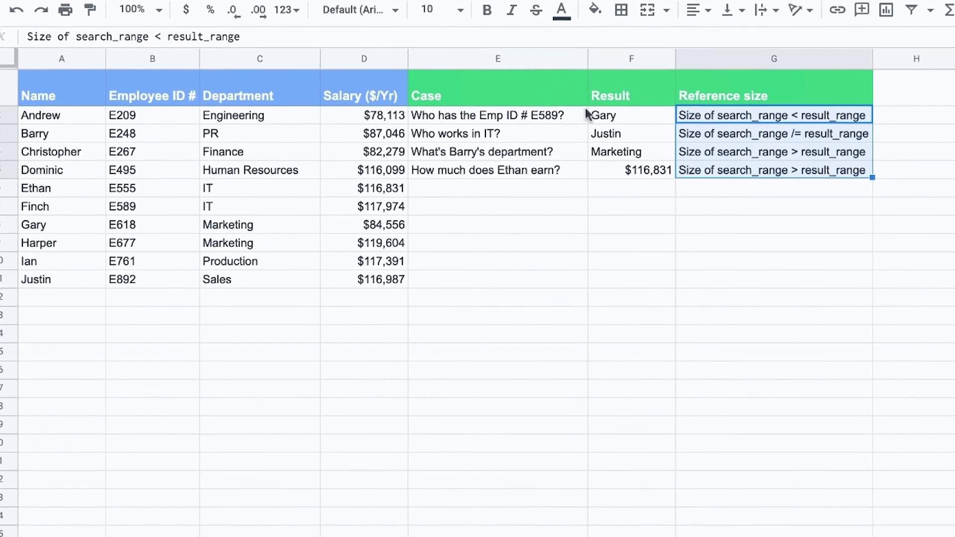
pyautogui.click(505, 103)
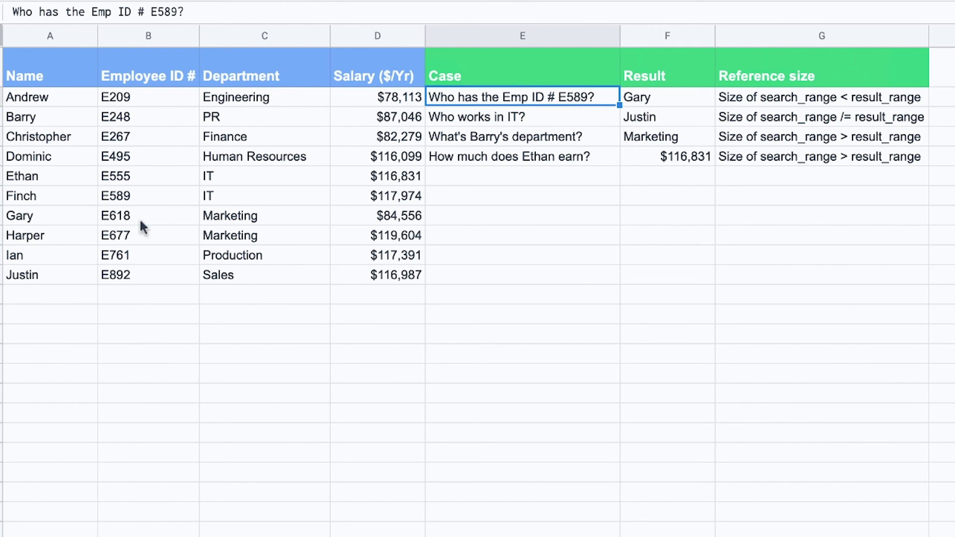
pyautogui.click(148, 194)
pyautogui.moveTo(48, 195); pyautogui.dragTo(121, 195)
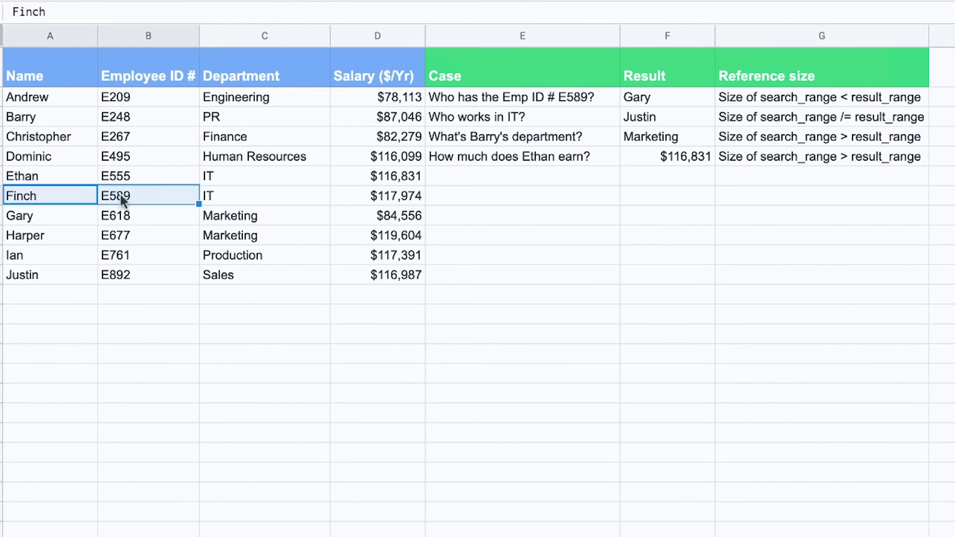
pyautogui.click(663, 102)
pyautogui.doubleClick(663, 104)
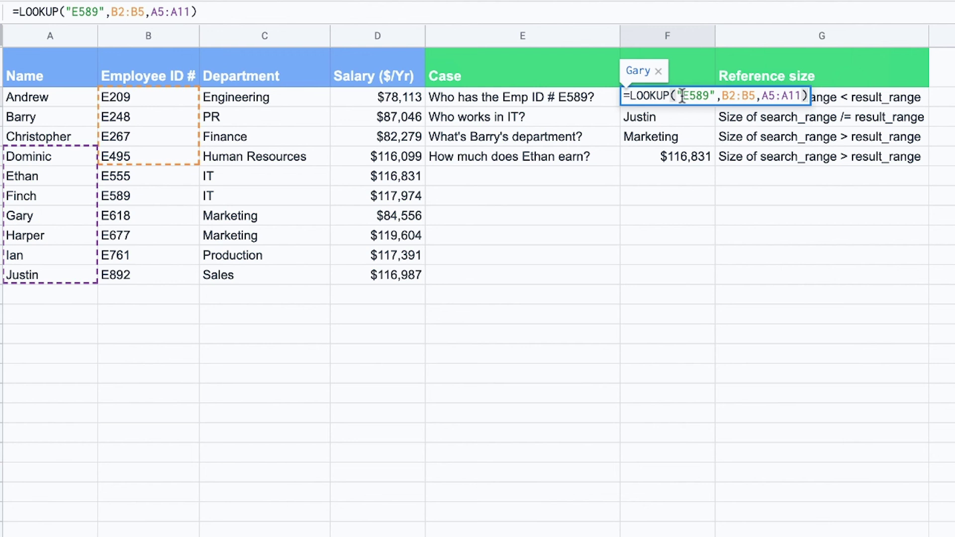
pyautogui.moveTo(679, 96); pyautogui.dragTo(755, 95)
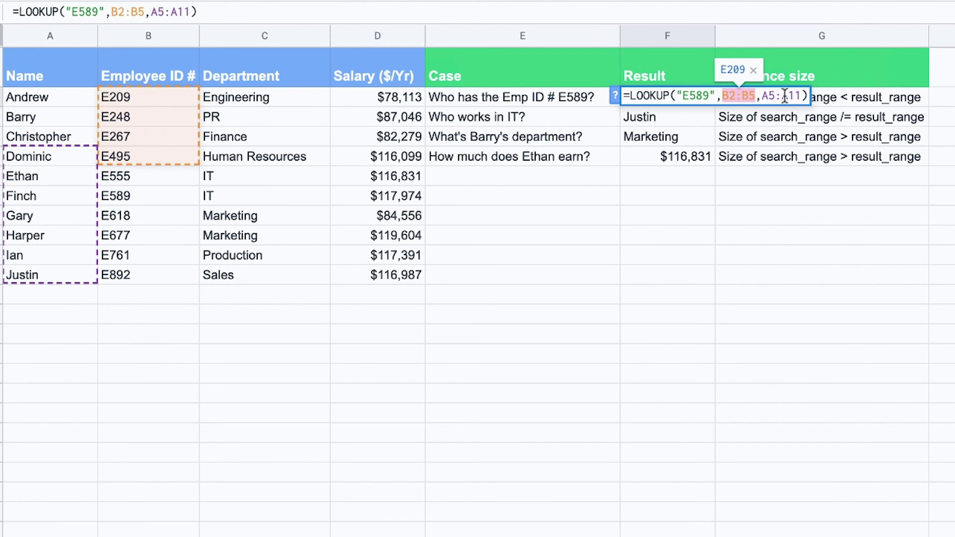
pyautogui.moveTo(761, 96); pyautogui.dragTo(801, 94)
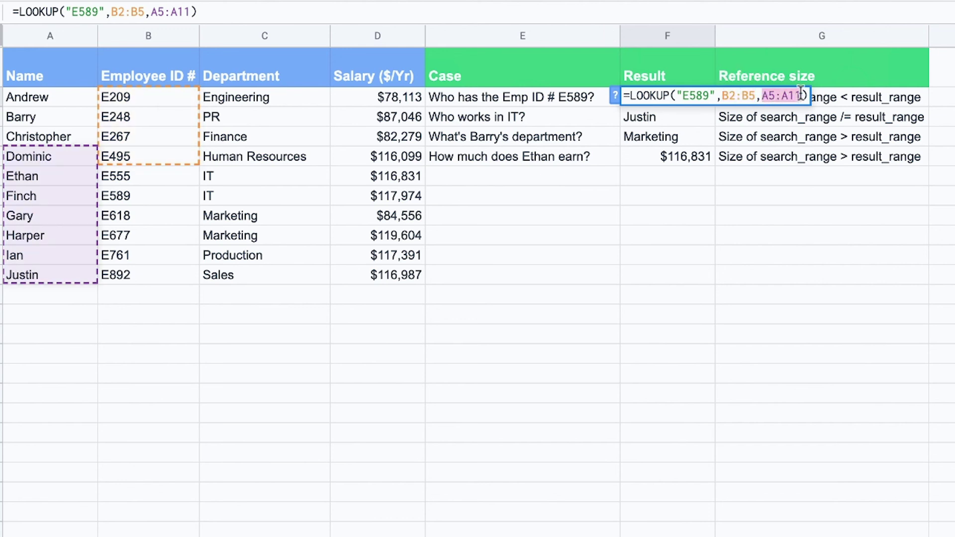
pyautogui.click(806, 98)
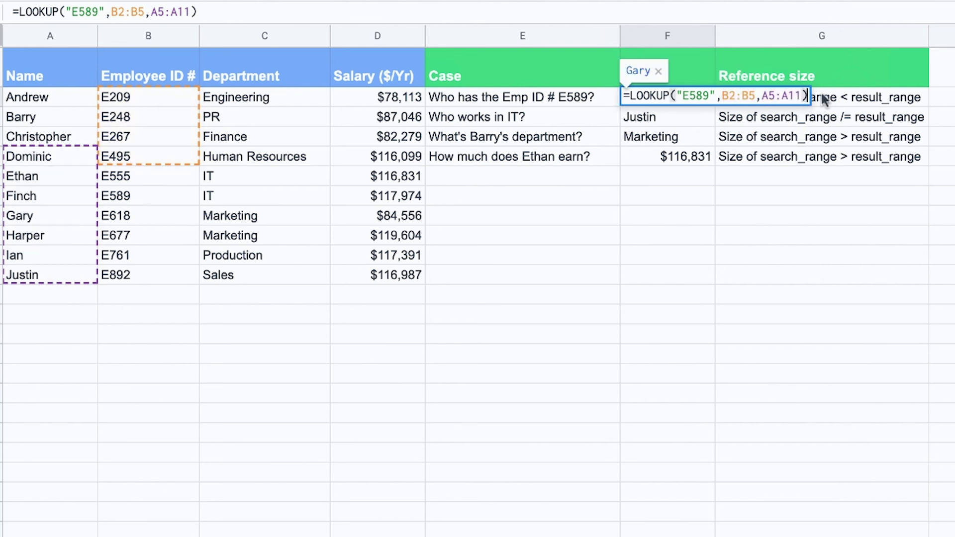
pyautogui.press('Return')
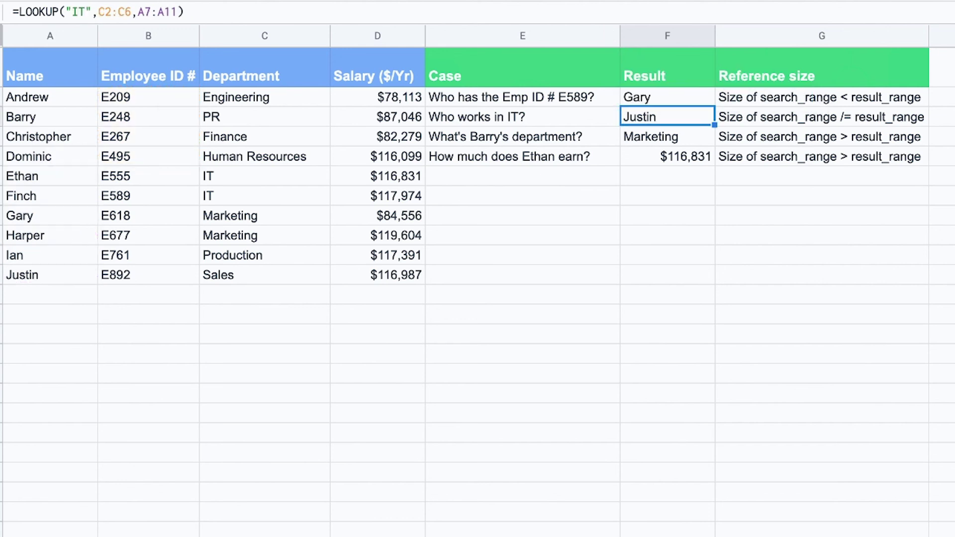
pyautogui.click(681, 98)
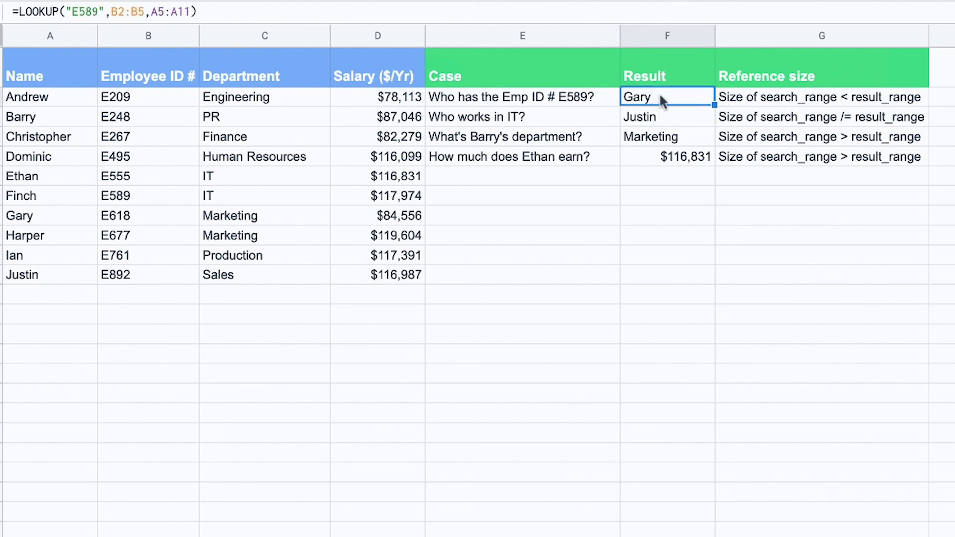
pyautogui.click(142, 213)
pyautogui.click(70, 219)
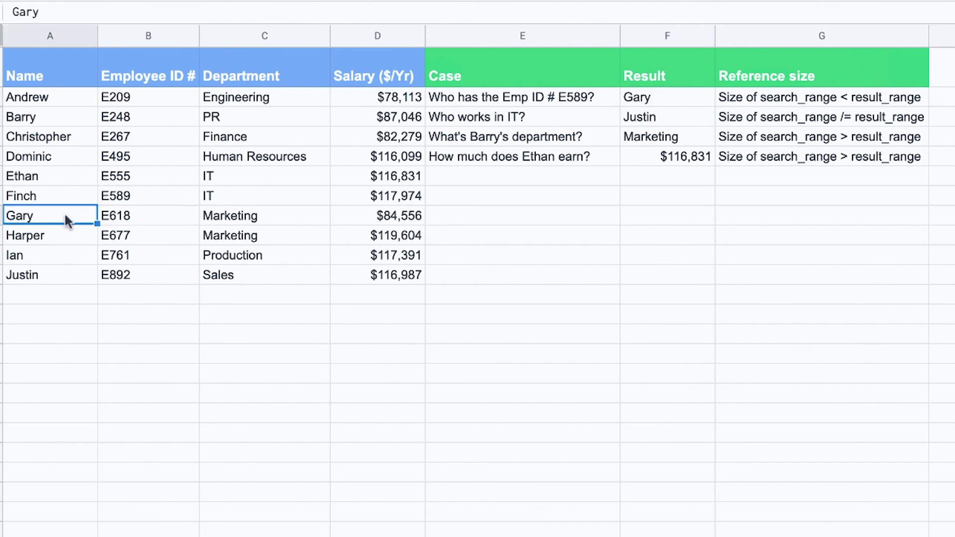
pyautogui.click(99, 213)
pyautogui.click(51, 193)
pyautogui.click(596, 117)
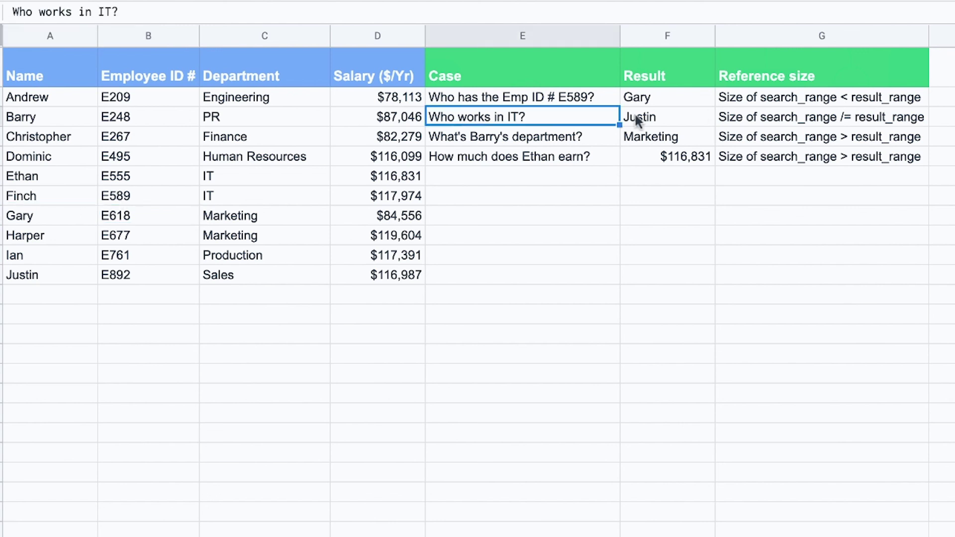
pyautogui.click(642, 118)
pyautogui.doubleClick(644, 117)
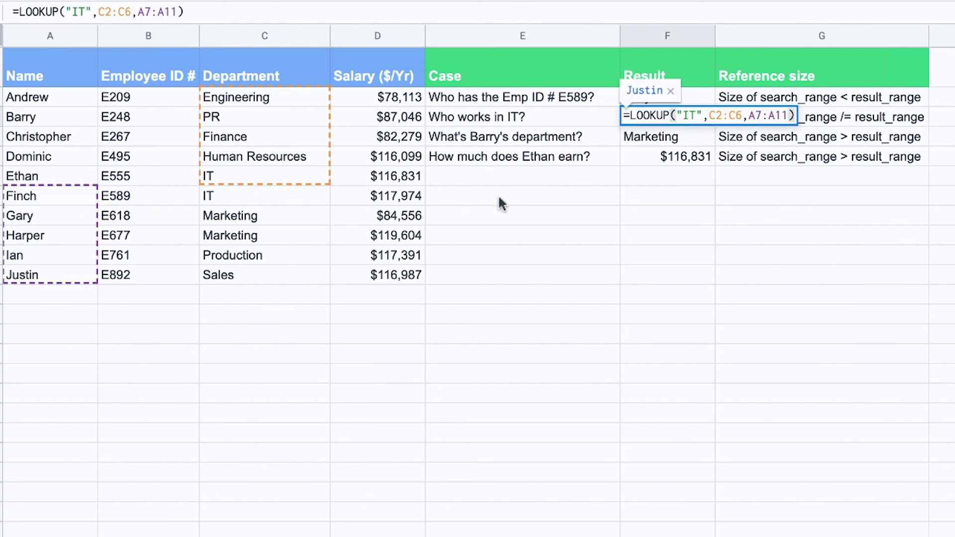
pyautogui.click(599, 142)
pyautogui.click(660, 118)
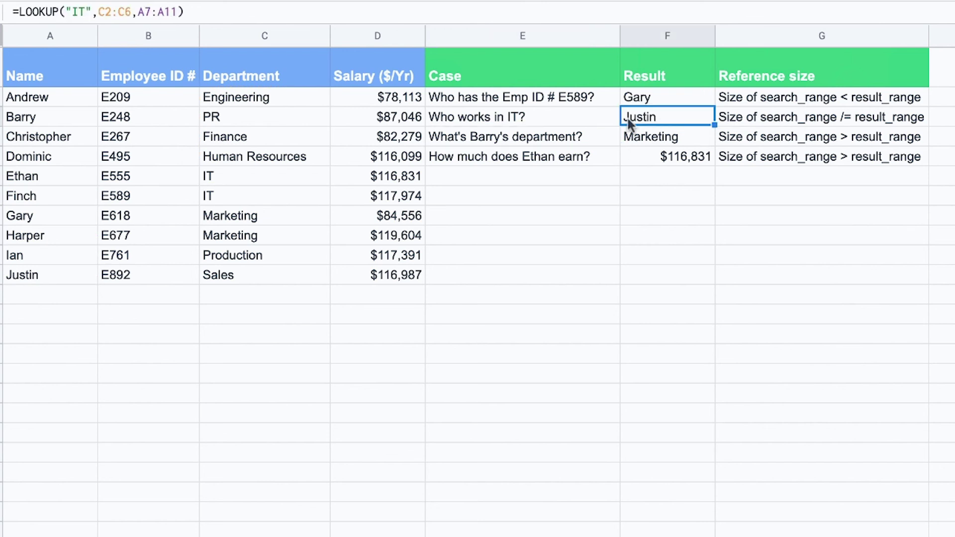